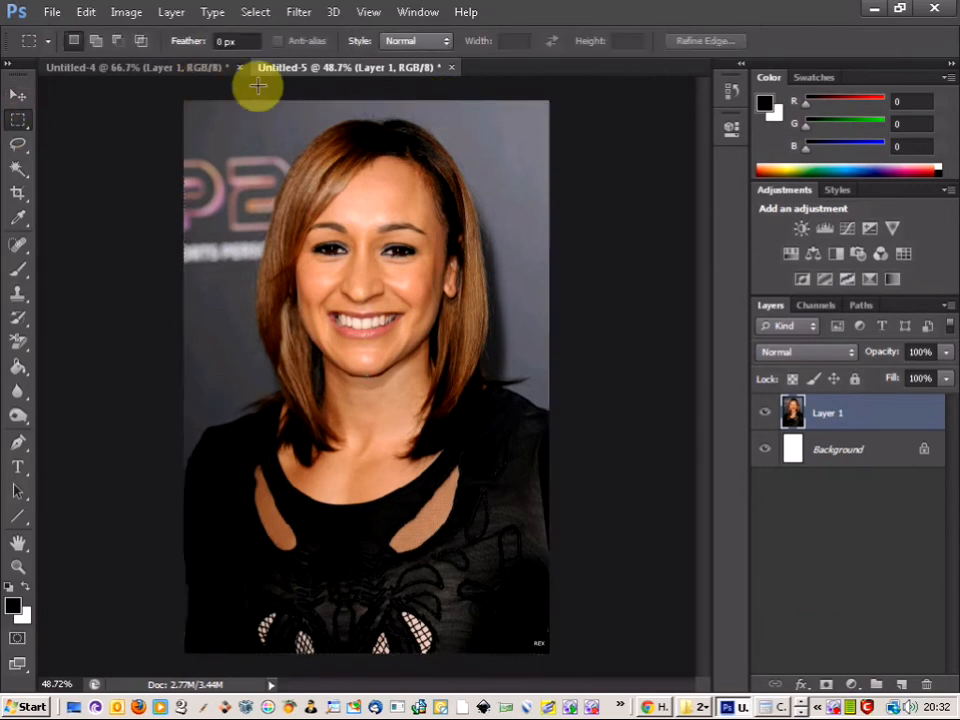
Step: Paste the copied robot skull into the Untitled-5 portrait and move it up over the woman's face
left_click(183, 70)
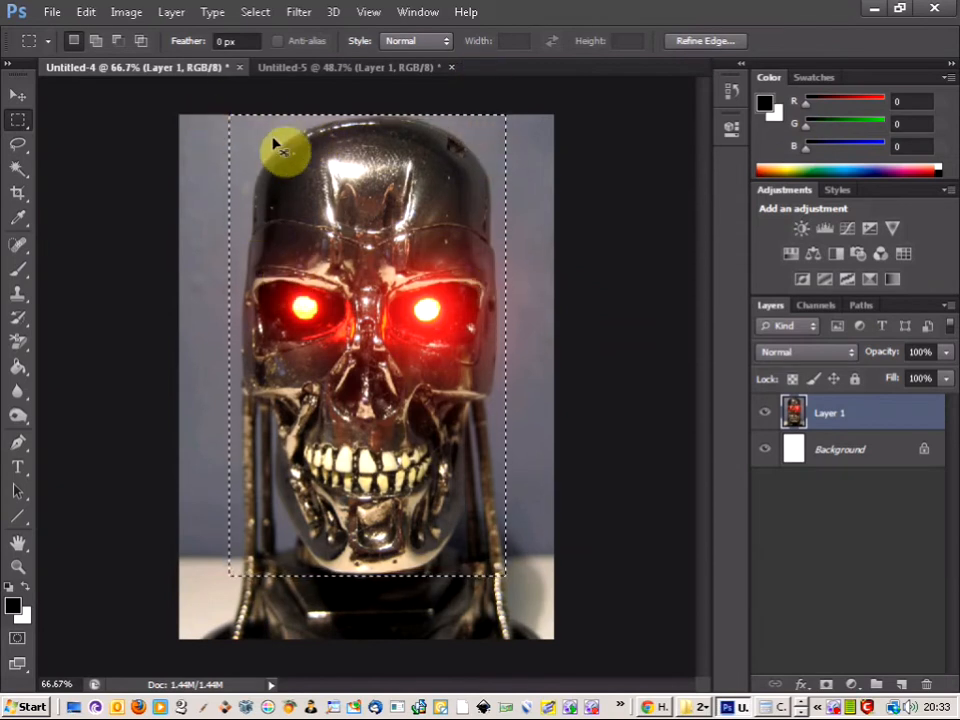
left_click(311, 68)
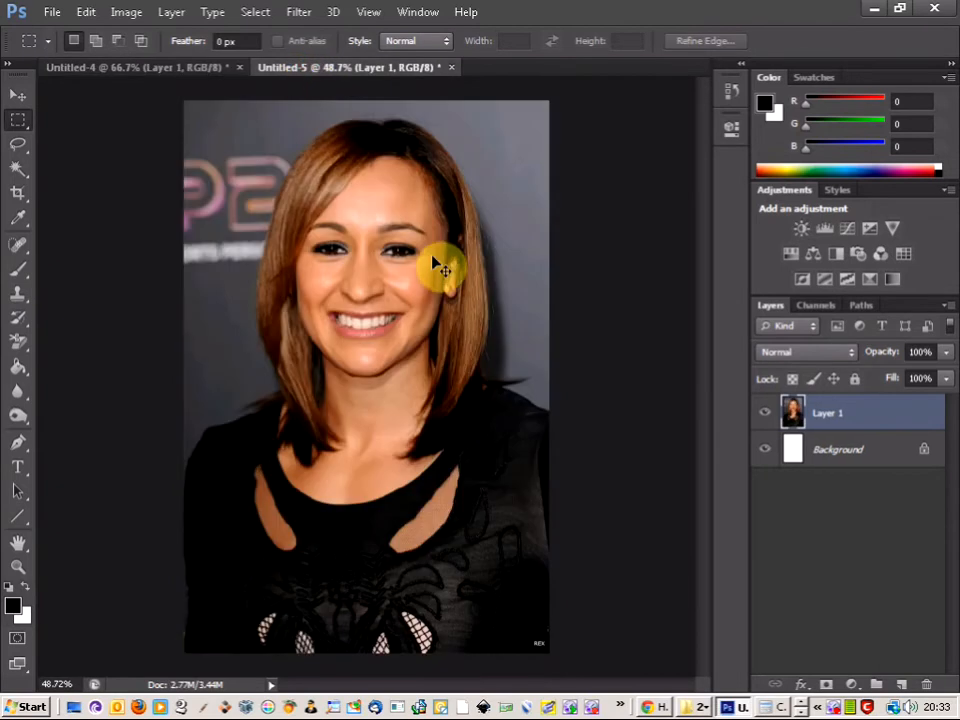
key("ctrl+v")
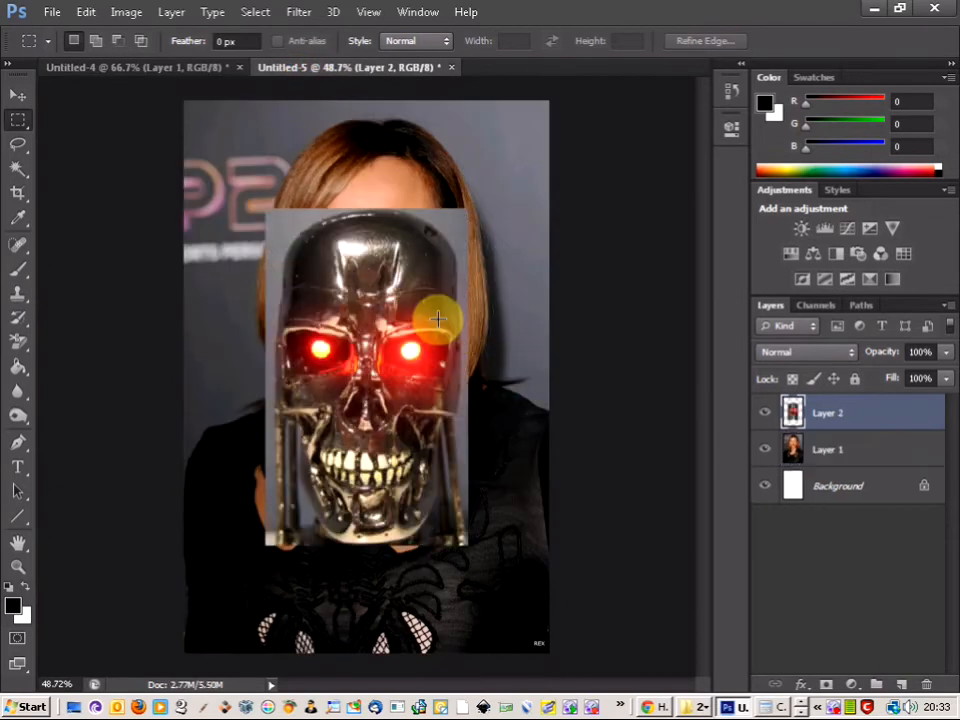
left_click(18, 94)
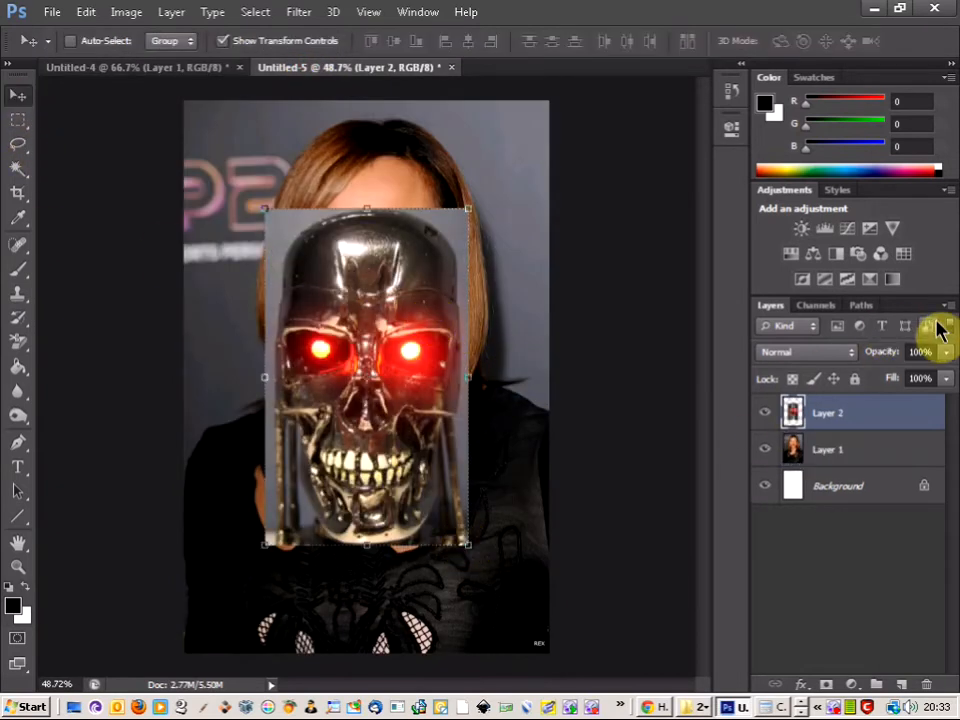
left_click_drag(411, 277, 415, 169)
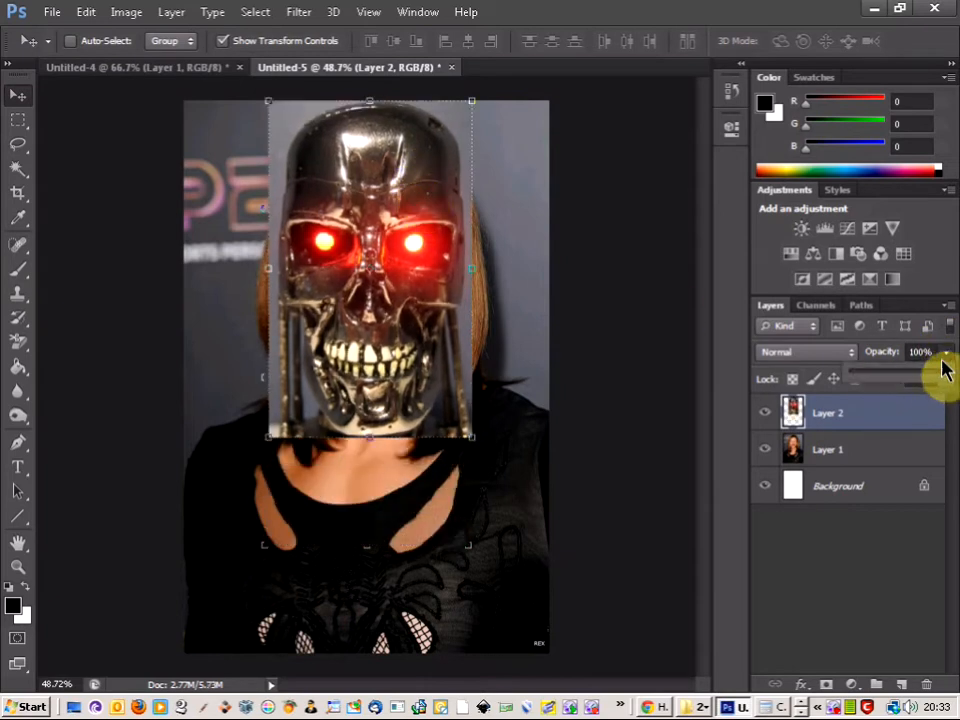
Step: Lower the skull layer's opacity to 61% and scale it over the face to about 96% width and 79% height
left_click_drag(948, 383, 910, 377)
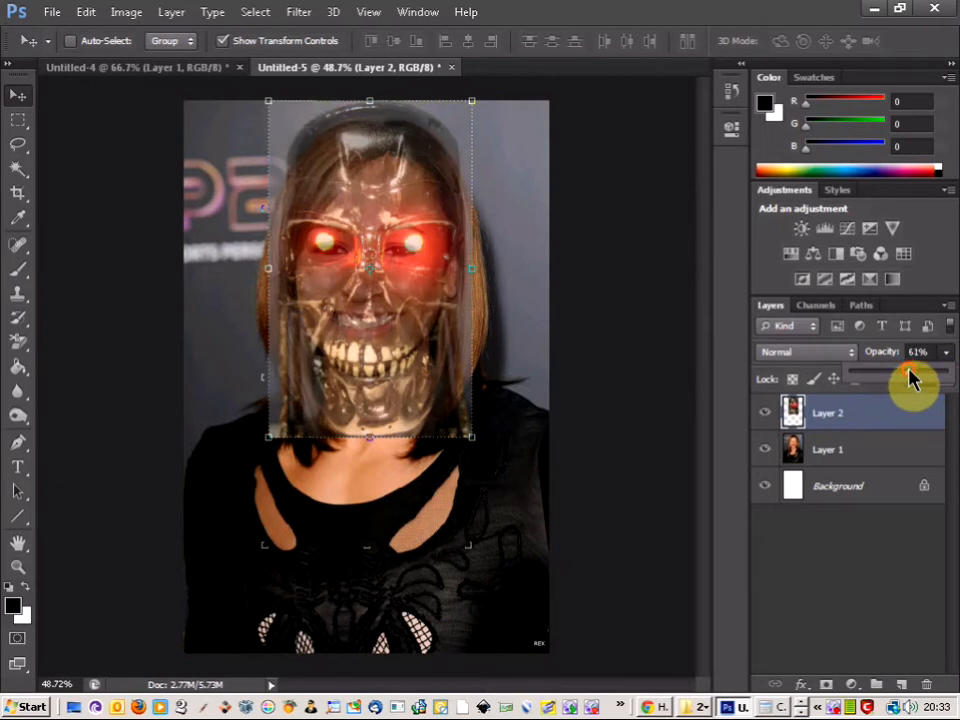
left_click_drag(369, 101, 369, 118)
left_click_drag(428, 184, 423, 187)
left_click_drag(260, 274, 270, 273)
left_click_drag(370, 435, 369, 381)
left_click_drag(373, 289, 405, 238)
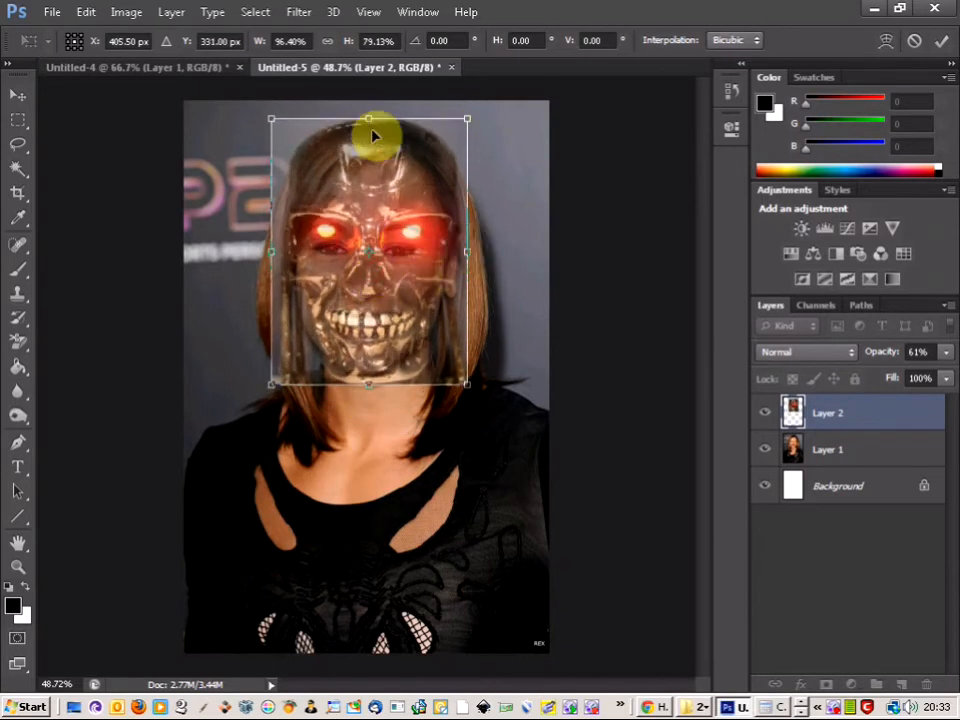
Step: Shrink the skull to about 84% width and 71% height, lining its eyes up with the woman's eyes
left_click_drag(370, 119, 369, 147)
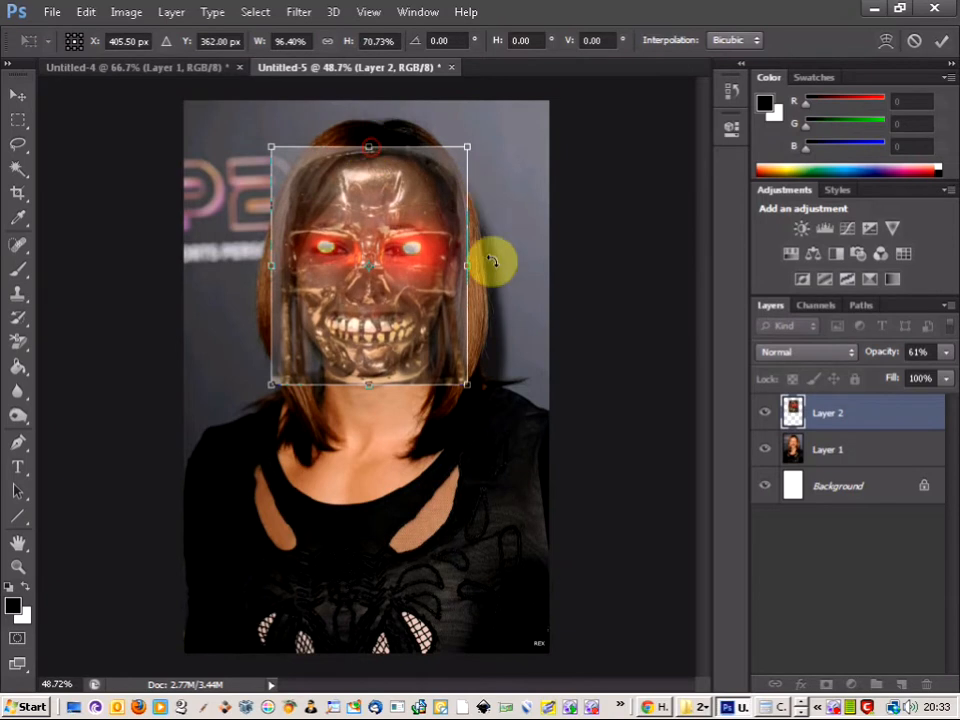
left_click_drag(469, 264, 449, 263)
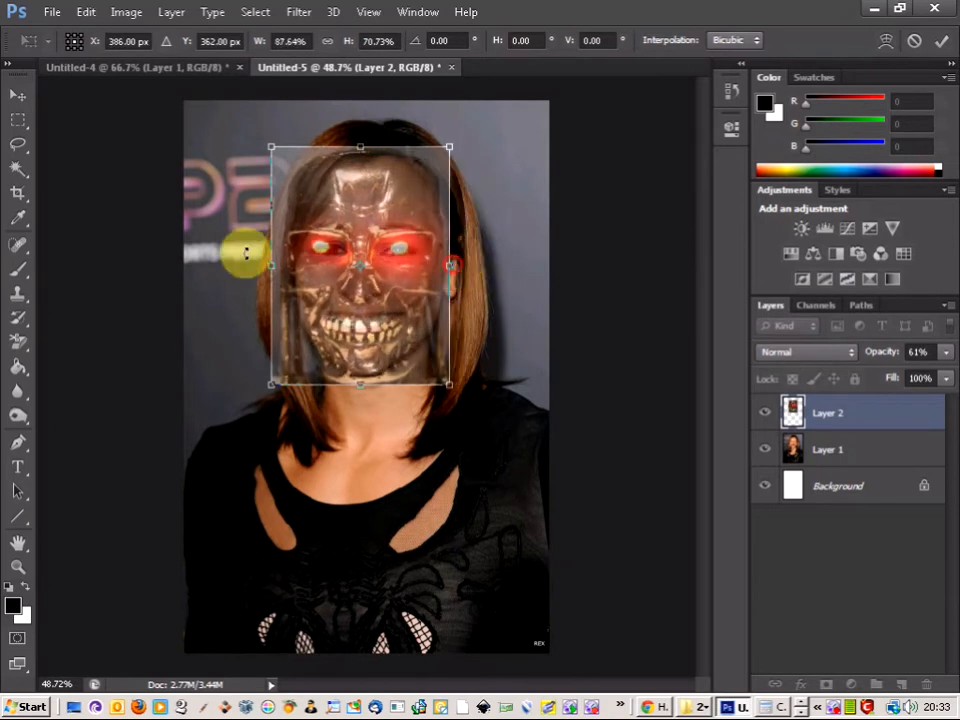
left_click_drag(268, 264, 277, 264)
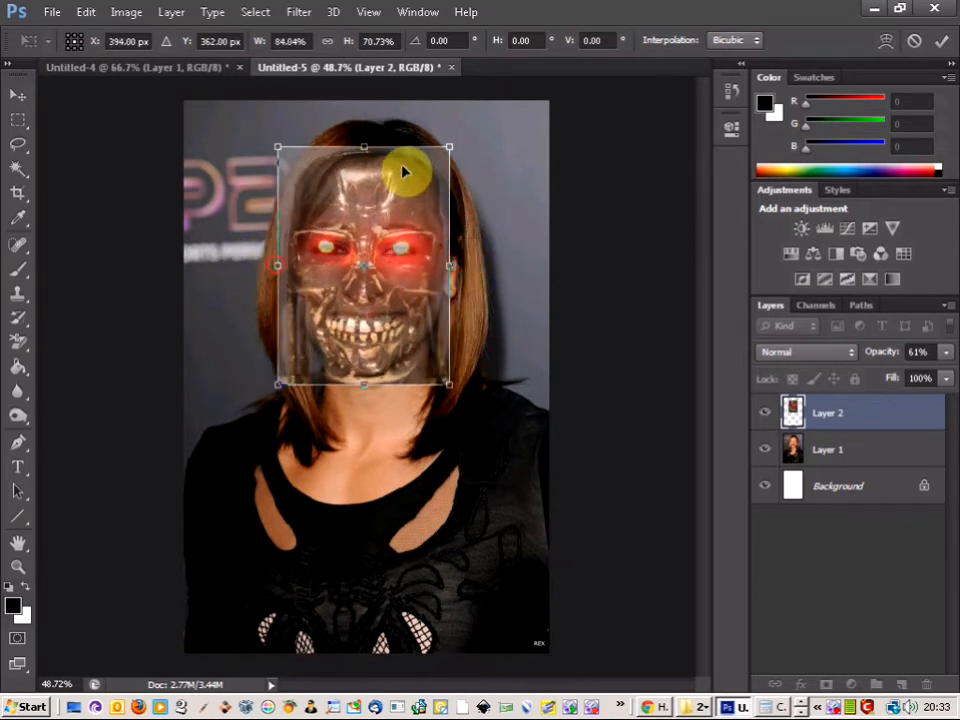
left_click_drag(372, 175, 375, 176)
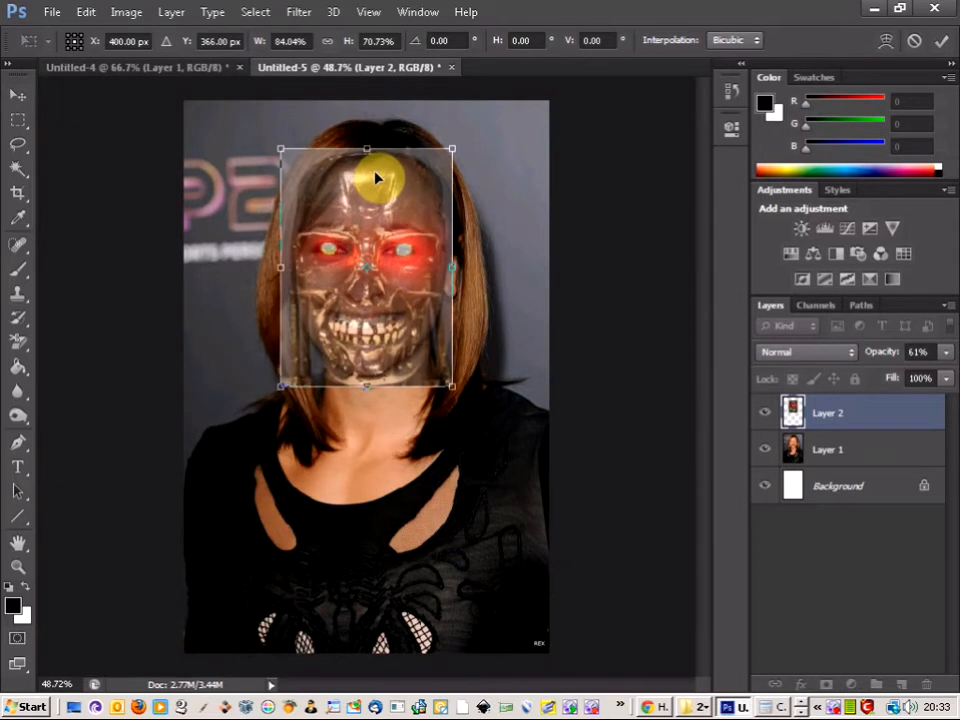
Step: Refine the skull's fit on the face to about 77% width and 63% height and apply the transformation
left_click_drag(367, 388, 369, 371)
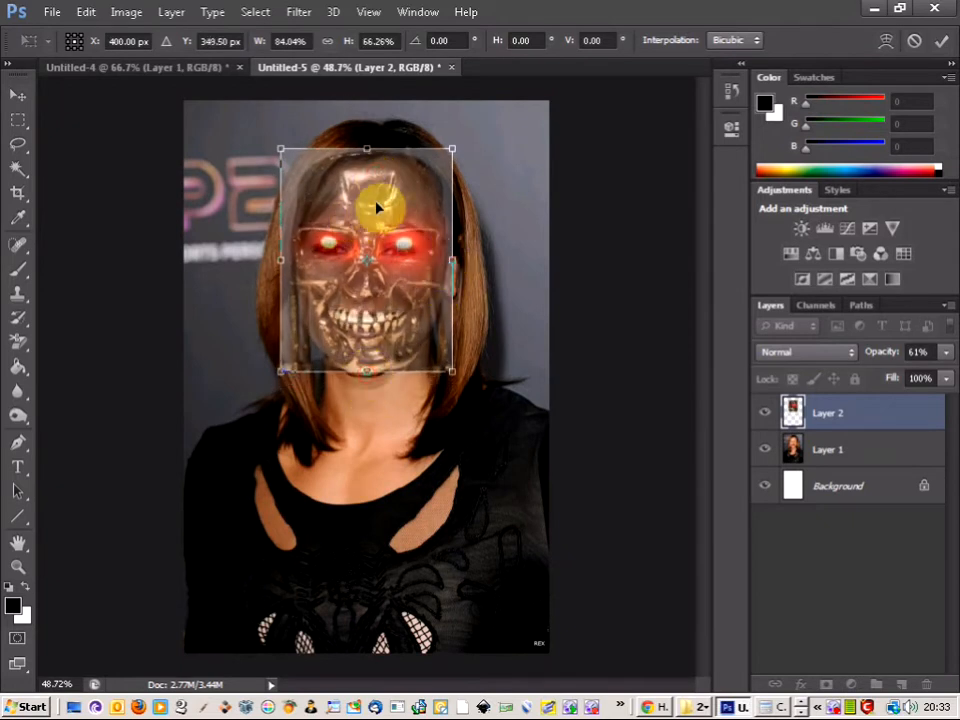
left_click_drag(367, 150, 367, 159)
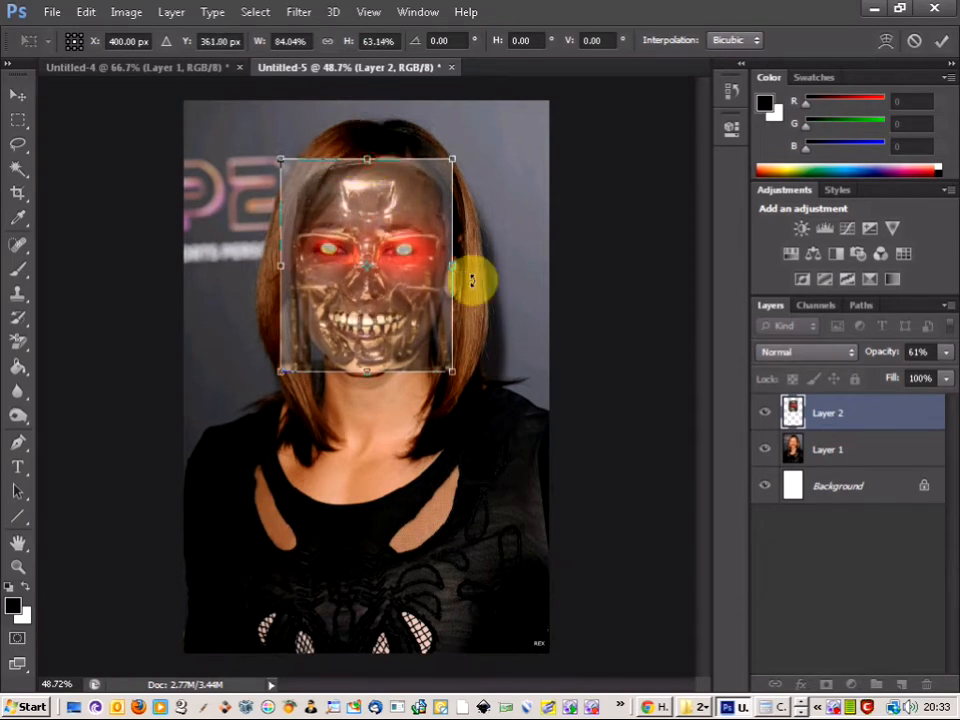
left_click_drag(453, 266, 446, 267)
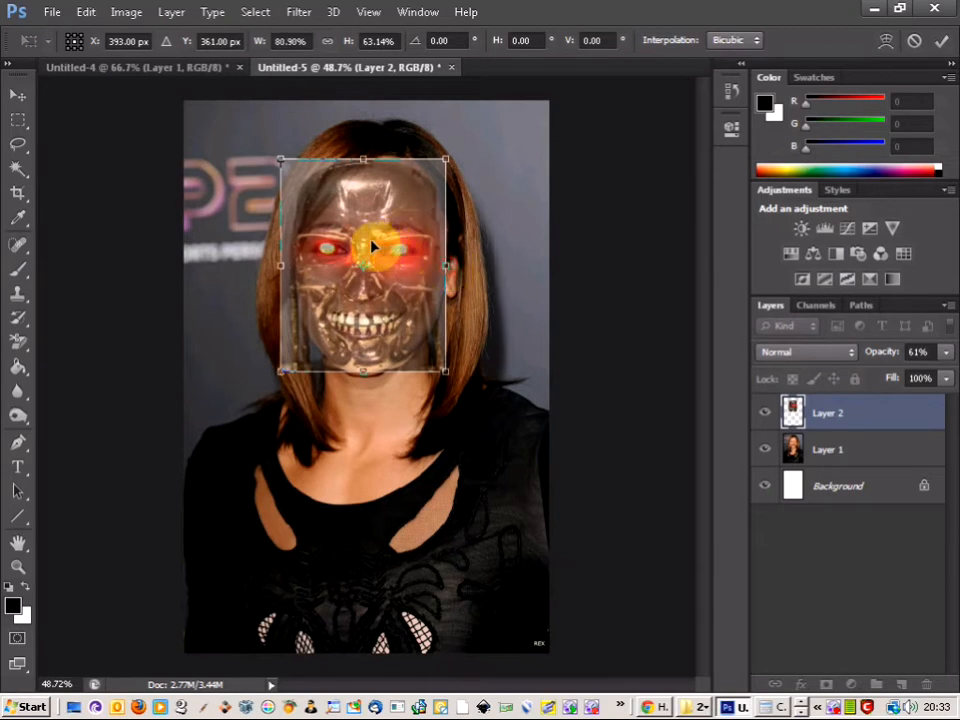
left_click_drag(281, 266, 286, 266)
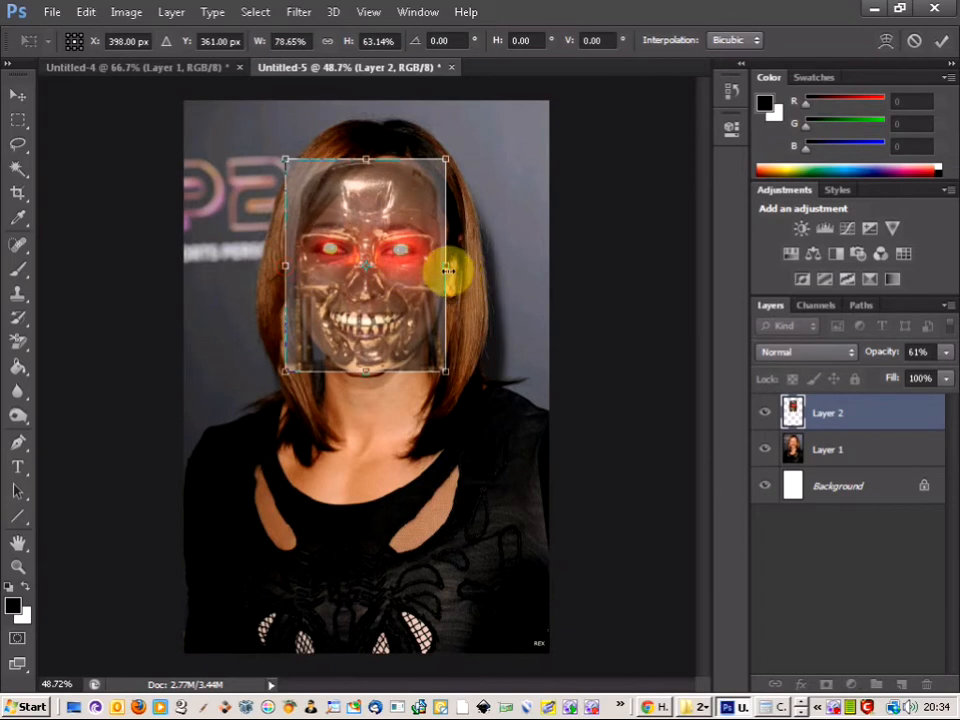
left_click_drag(447, 270, 444, 270)
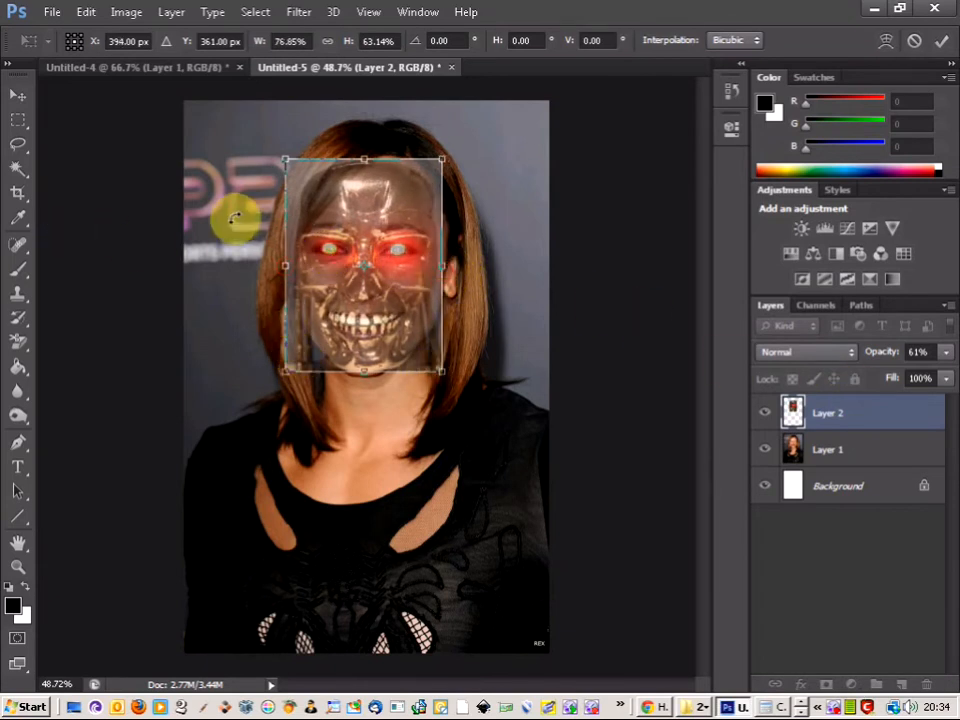
left_click(19, 119)
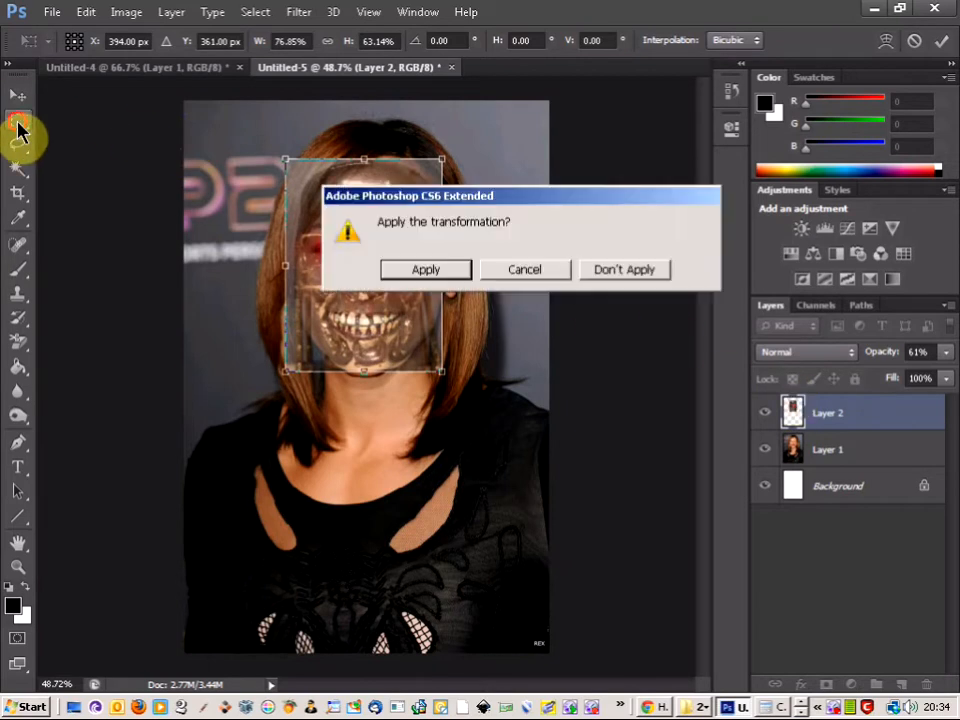
left_click(435, 270)
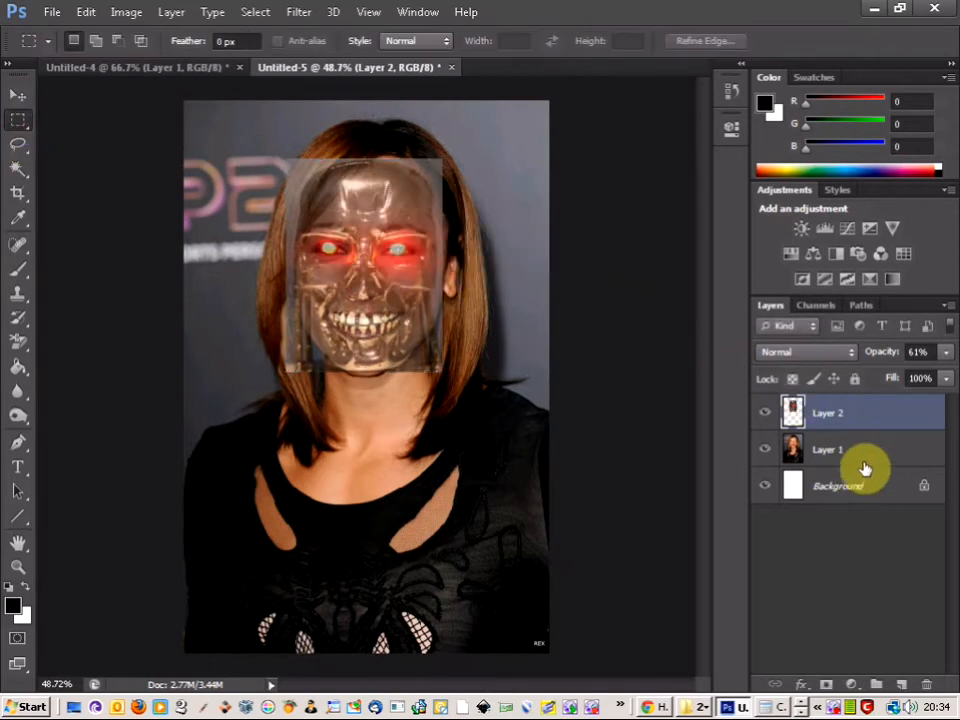
Step: Move the skull's Layer 2 below Layer 1 in the stacking order and raise its opacity
left_click(892, 427)
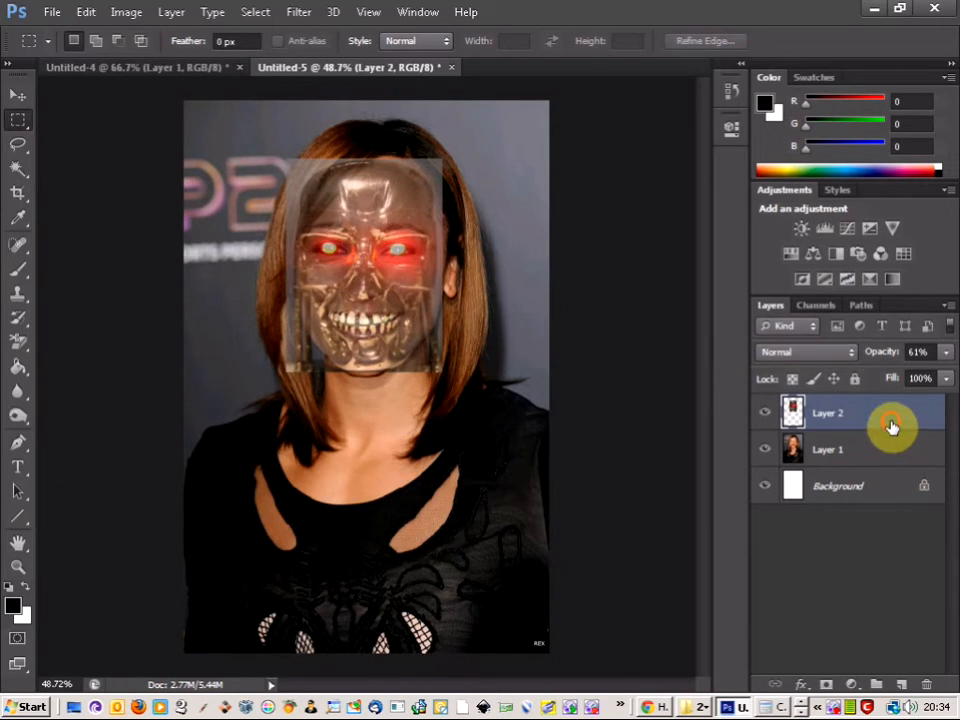
left_click_drag(886, 414, 884, 454)
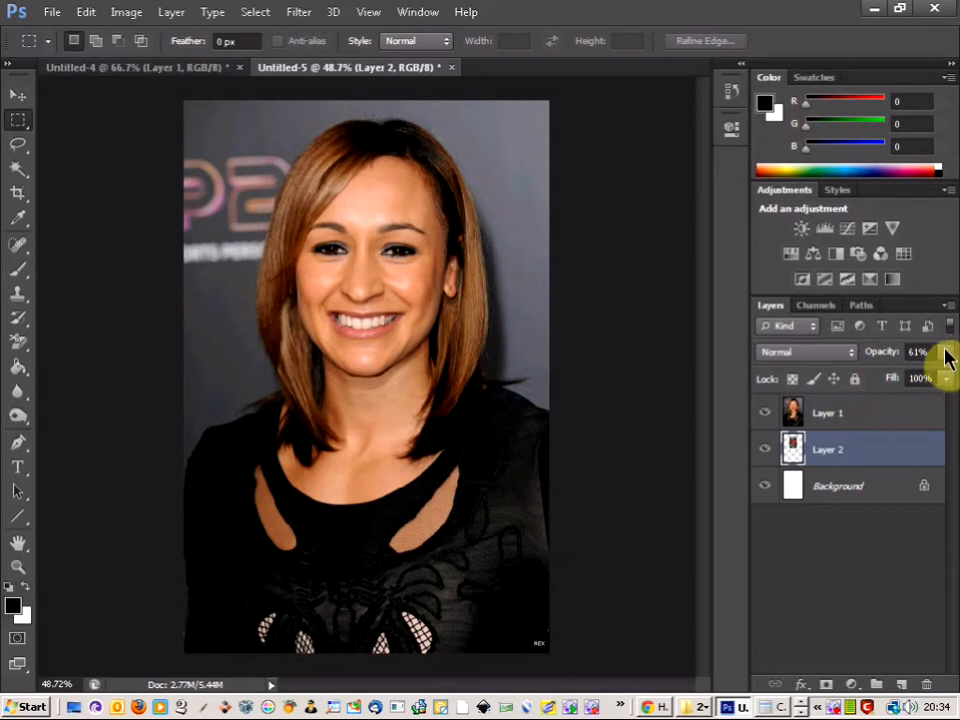
left_click(944, 352)
left_click_drag(913, 378, 891, 420)
Step: Add a layer mask to Layer 1 and set the Brush tool to a soft round 41 px tip with 0% hardness
left_click(891, 420)
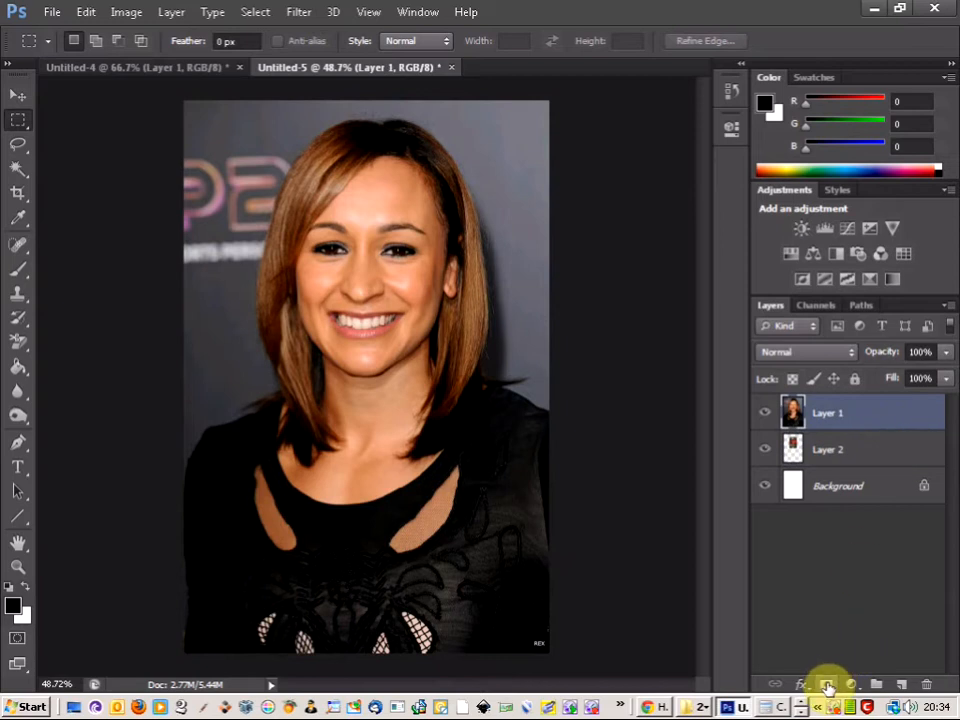
left_click(827, 687)
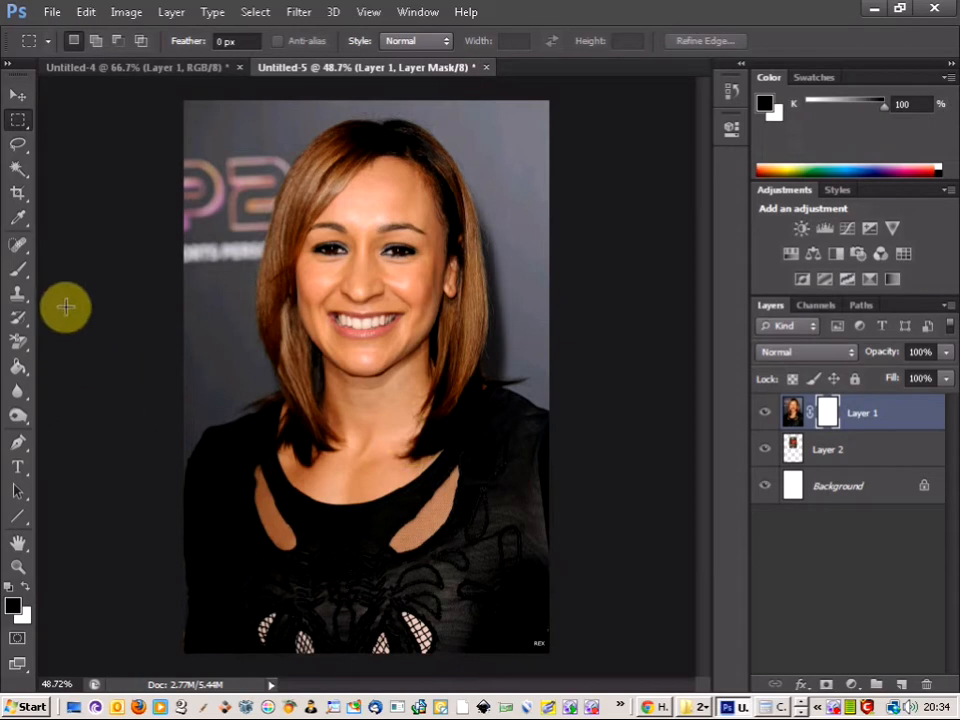
left_click(22, 272)
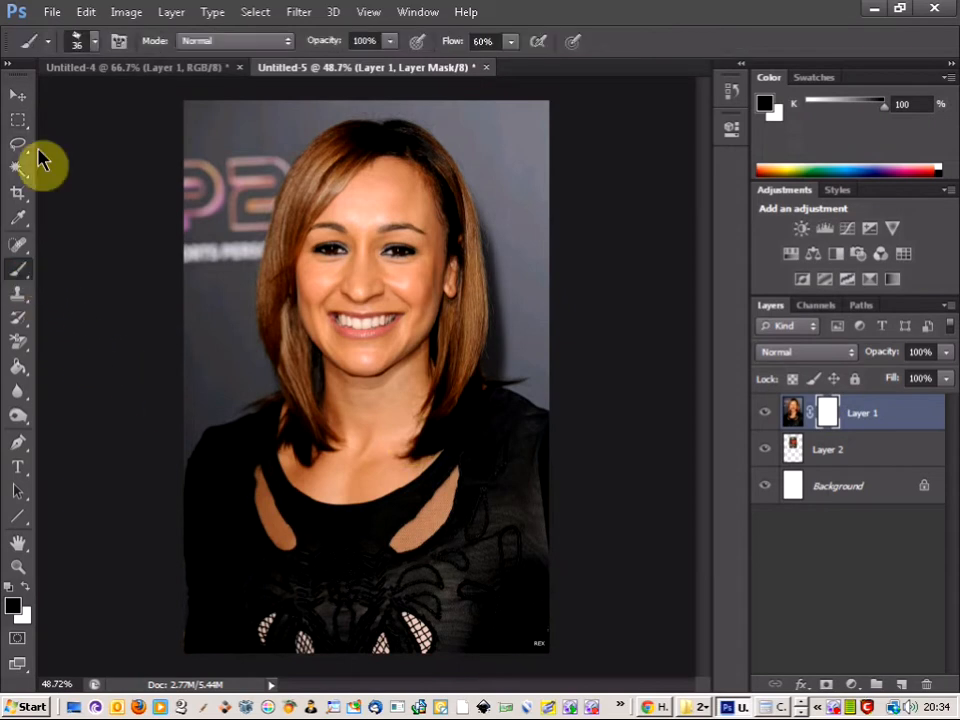
left_click(95, 40)
left_click_drag(212, 234, 213, 180)
left_click(40, 185)
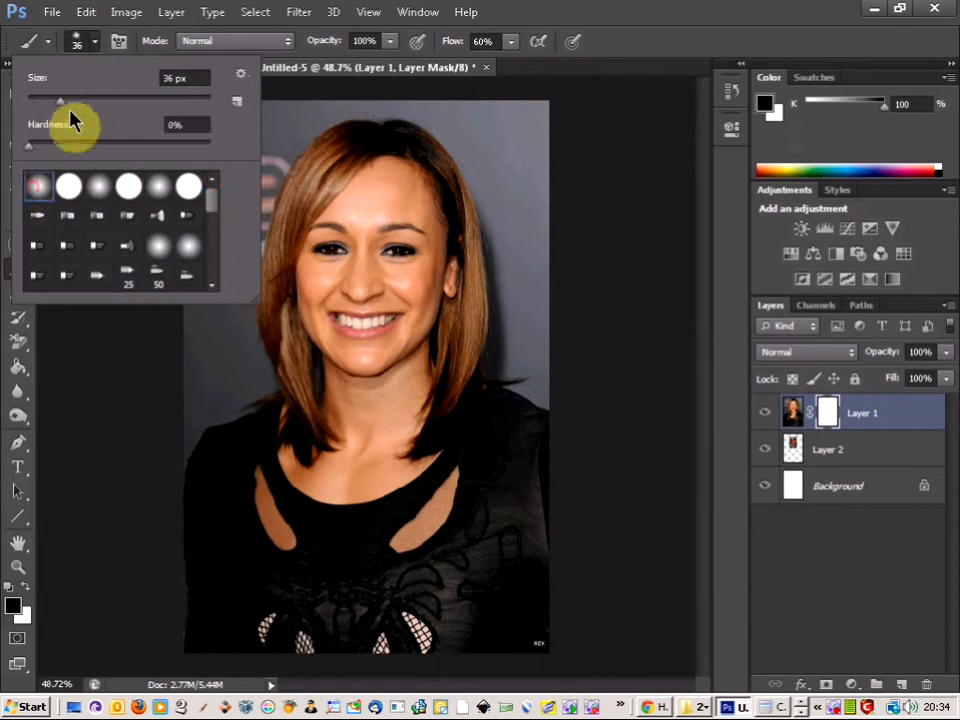
left_click_drag(63, 102, 51, 102)
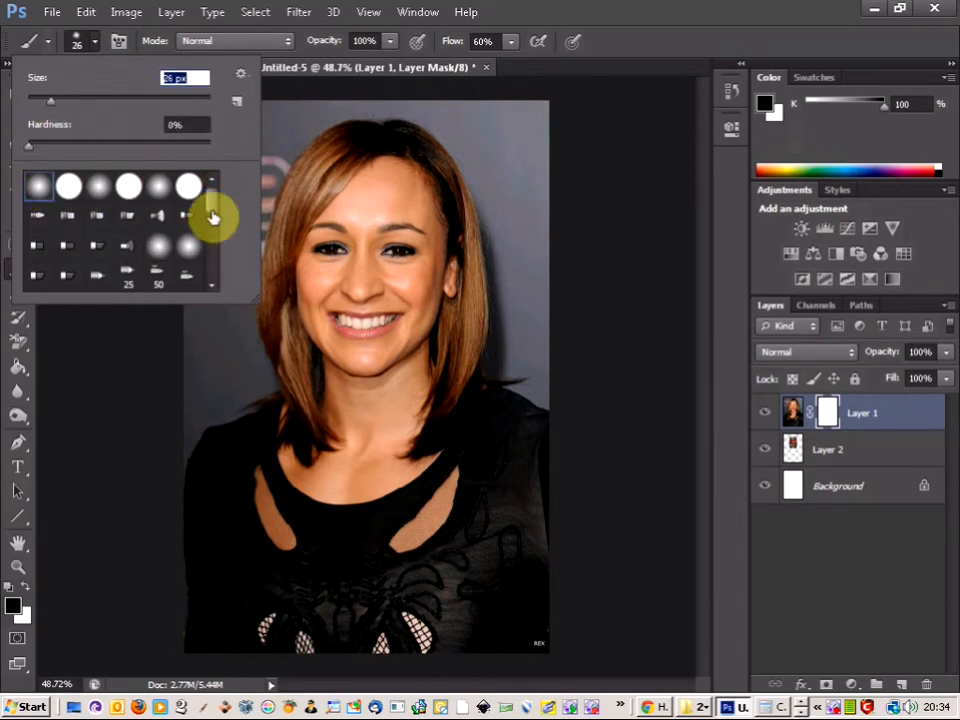
left_click(64, 101)
left_click(646, 18)
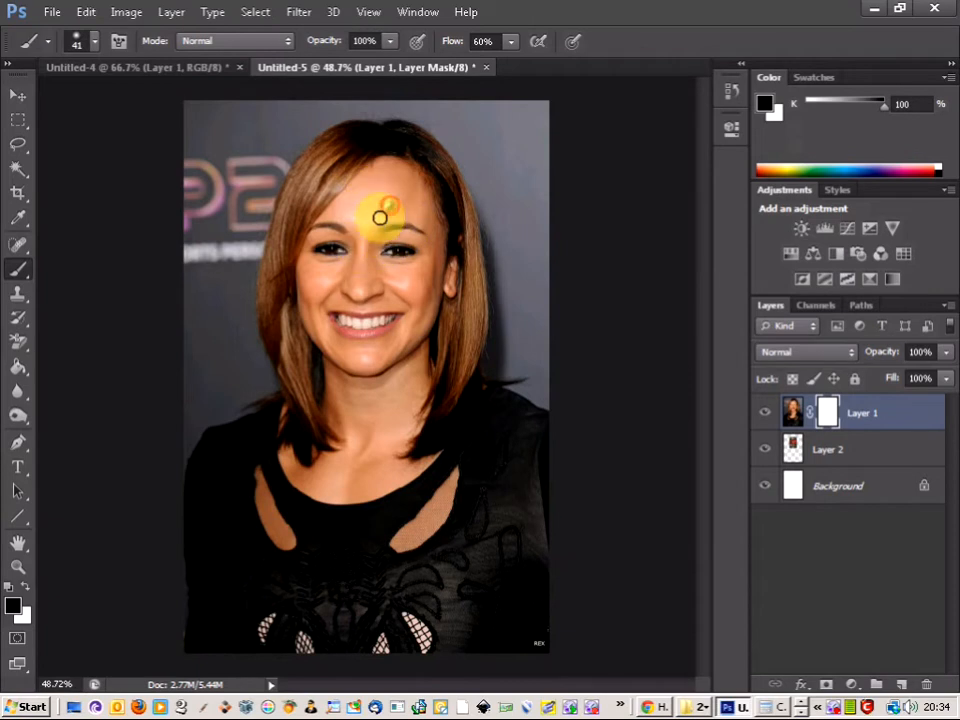
Step: Paint black on Layer 1's mask over the eyes, nose and mouth, and restore the face with a 70 px white brush
mouse_move(320, 264)
left_mouse_down()
mouse_move(336, 242)
mouse_move(381, 279)
mouse_move(396, 270)
mouse_move(397, 250)
mouse_move(358, 317)
mouse_move(390, 306)
mouse_move(356, 325)
mouse_move(330, 306)
mouse_move(339, 321)
mouse_move(407, 340)
mouse_move(408, 311)
left_mouse_up()
left_click_drag(418, 243, 391, 249)
left_click_drag(282, 251, 336, 246)
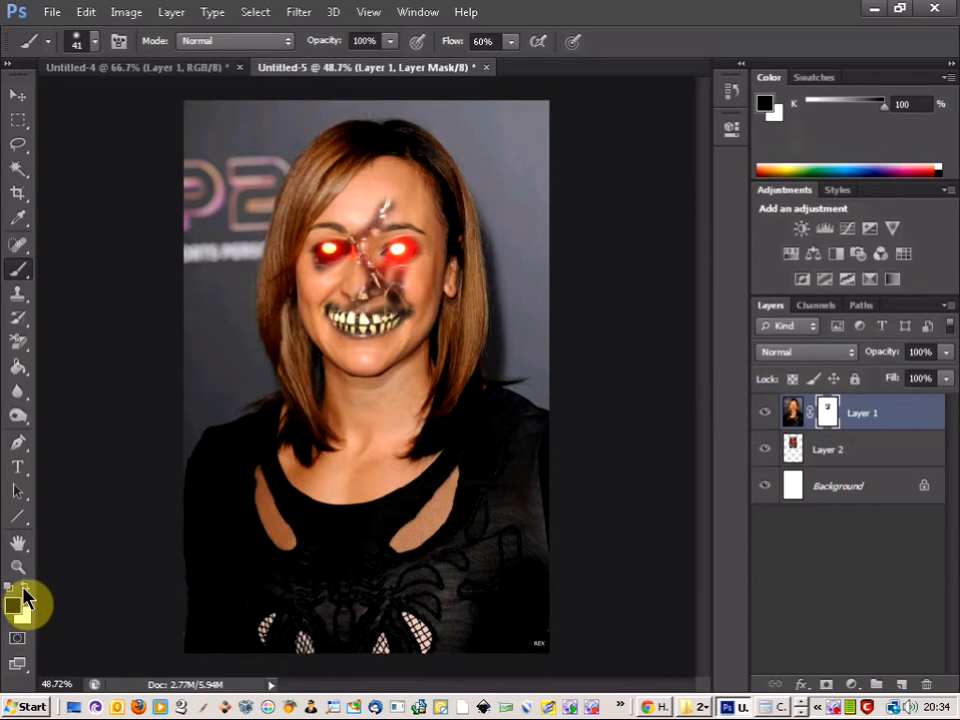
mouse_move(405, 316)
left_mouse_down()
mouse_move(415, 311)
mouse_move(369, 324)
mouse_move(311, 311)
mouse_move(385, 305)
mouse_move(384, 317)
mouse_move(356, 289)
mouse_move(336, 321)
mouse_move(405, 257)
mouse_move(411, 199)
mouse_move(386, 197)
mouse_move(375, 178)
mouse_move(333, 265)
mouse_move(332, 225)
mouse_move(332, 268)
mouse_move(328, 221)
mouse_move(387, 262)
mouse_move(369, 261)
mouse_move(379, 296)
mouse_move(392, 247)
left_mouse_up()
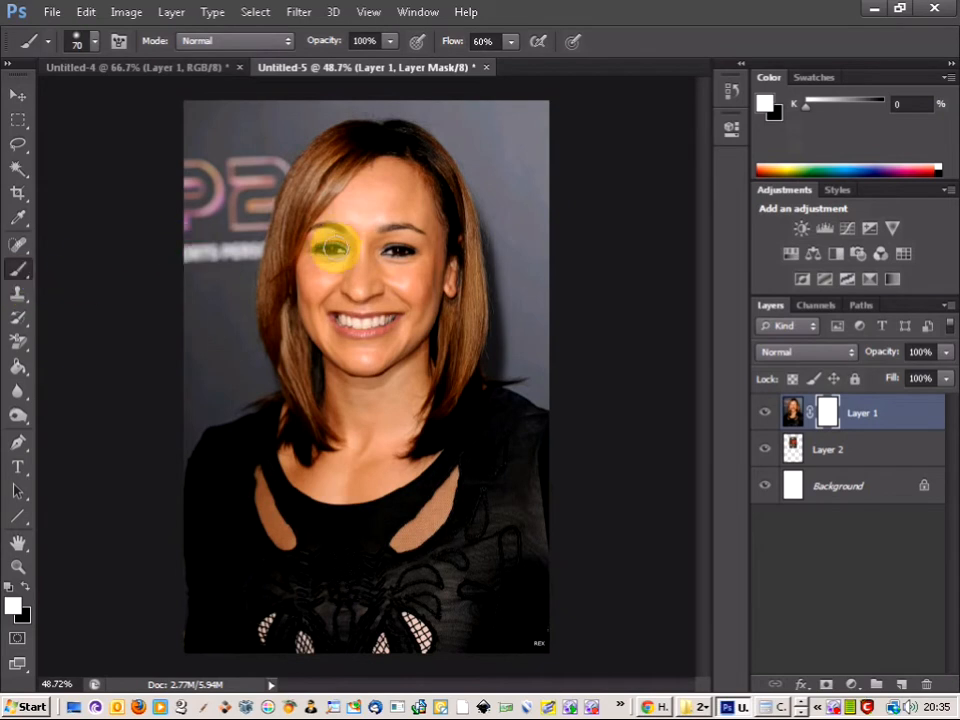
mouse_move(333, 241)
left_mouse_down()
mouse_move(363, 238)
mouse_move(333, 244)
mouse_move(356, 244)
mouse_move(417, 195)
mouse_move(384, 193)
mouse_move(343, 215)
mouse_move(400, 175)
mouse_move(346, 215)
mouse_move(341, 228)
mouse_move(383, 188)
mouse_move(370, 199)
mouse_move(407, 194)
mouse_move(382, 189)
mouse_move(387, 179)
mouse_move(356, 237)
left_mouse_up()
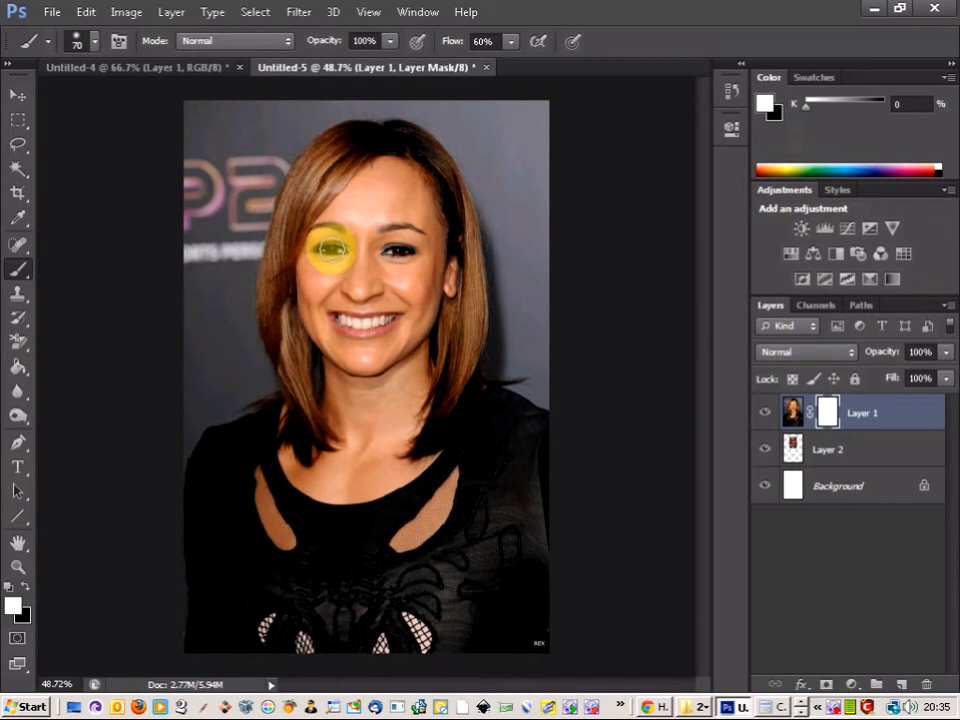
Step: Reveal the skull's glowing eye and the area just below it on Layer 1's mask with a small black brush
scroll(332, 249, "up", 15)
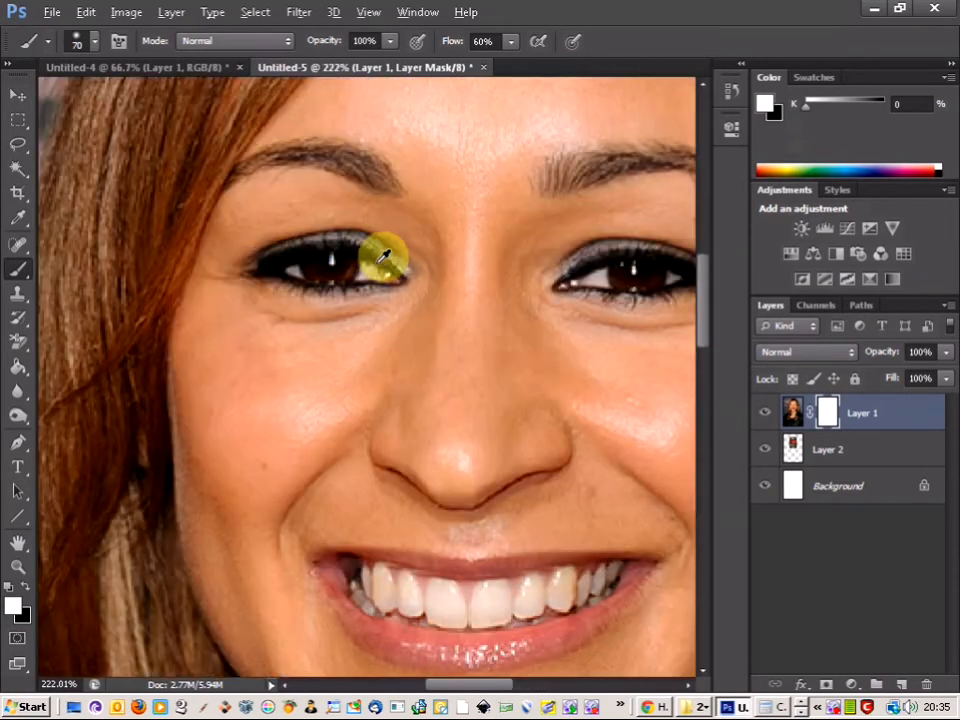
mouse_move(383, 257)
left_mouse_down()
mouse_move(213, 240)
mouse_move(300, 242)
mouse_move(346, 258)
left_mouse_up()
key("bracketleft")
key("bracketleft")
key("bracketleft")
key("bracketleft")
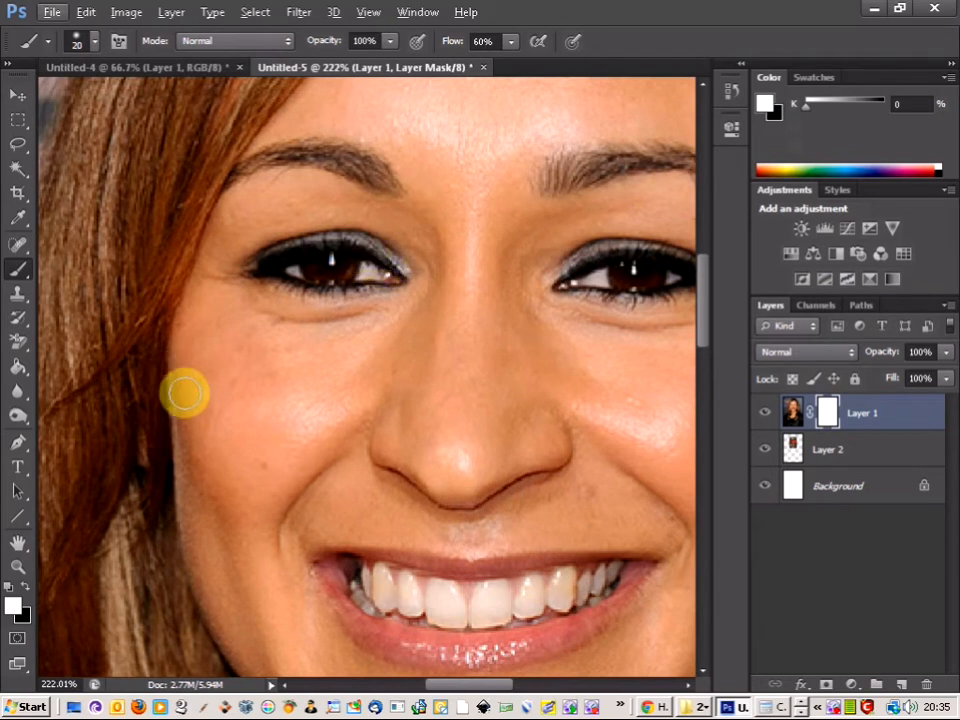
left_click(23, 591)
mouse_move(300, 282)
left_mouse_down()
mouse_move(369, 253)
mouse_move(381, 268)
mouse_move(362, 262)
left_mouse_up()
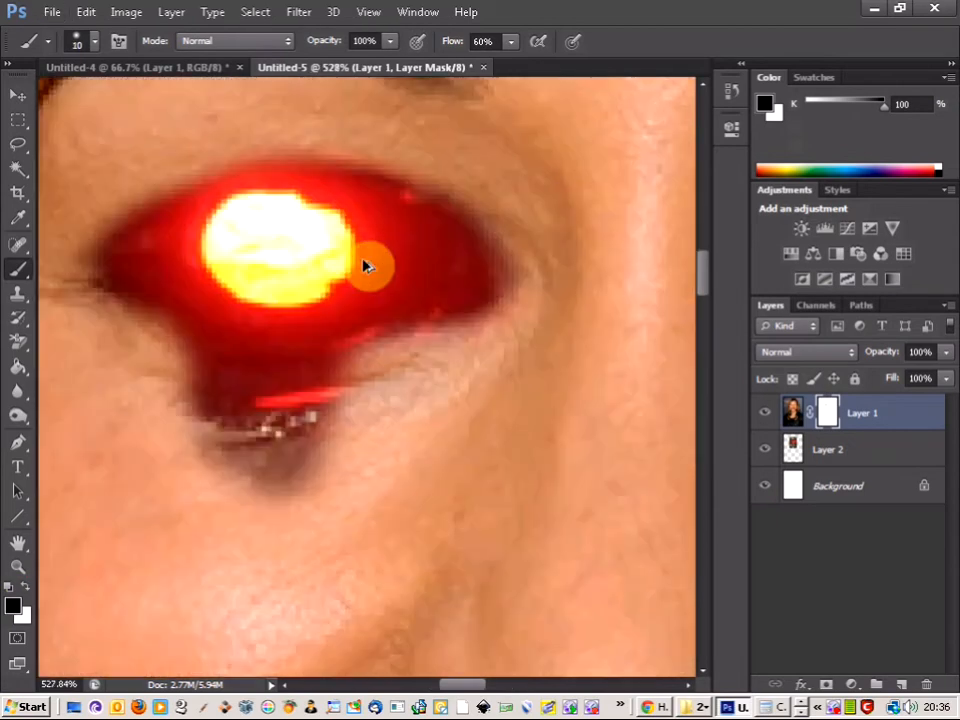
Step: Target Layer 1's image instead of its mask and set the Burn tool to a soft round 11 px tip
left_click(793, 413)
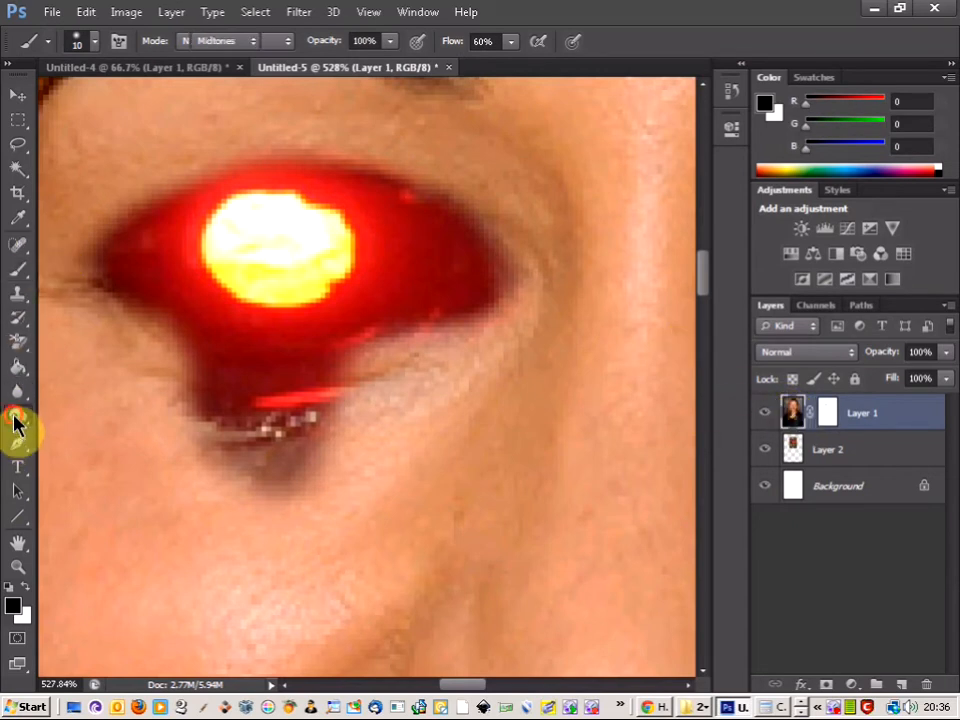
left_click(17, 422)
left_click(80, 430)
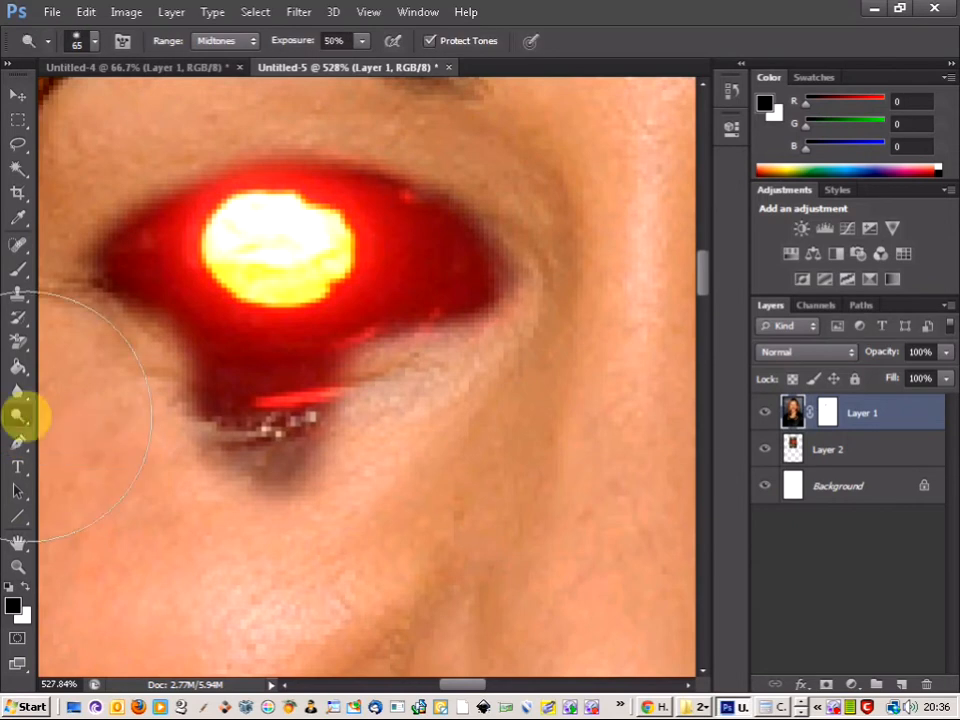
left_click(17, 422)
left_click(60, 430)
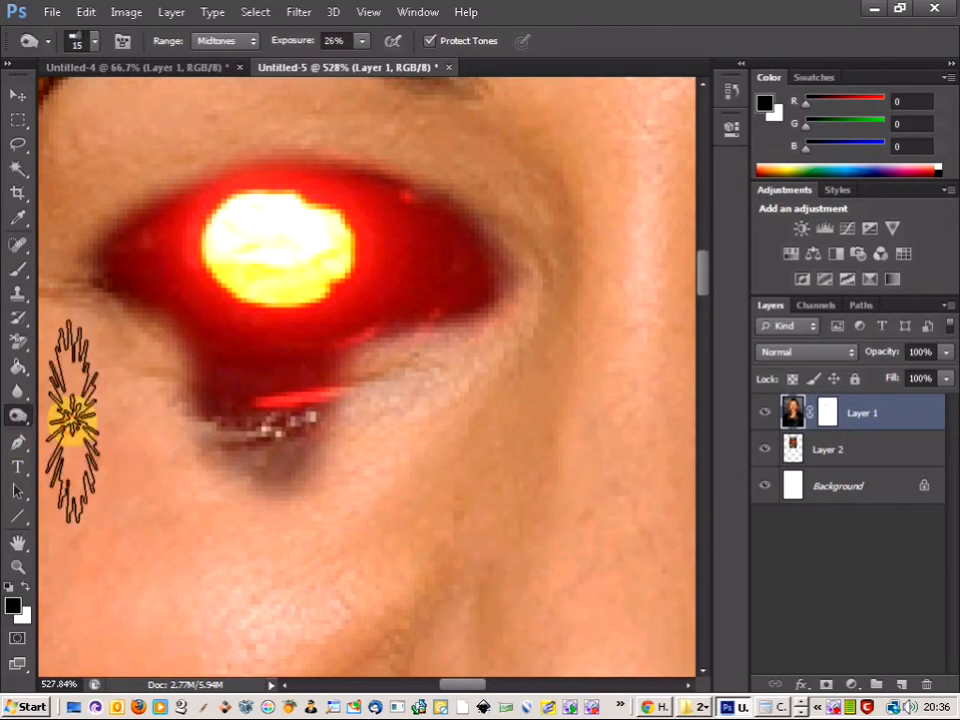
left_click(93, 42)
left_click(38, 188)
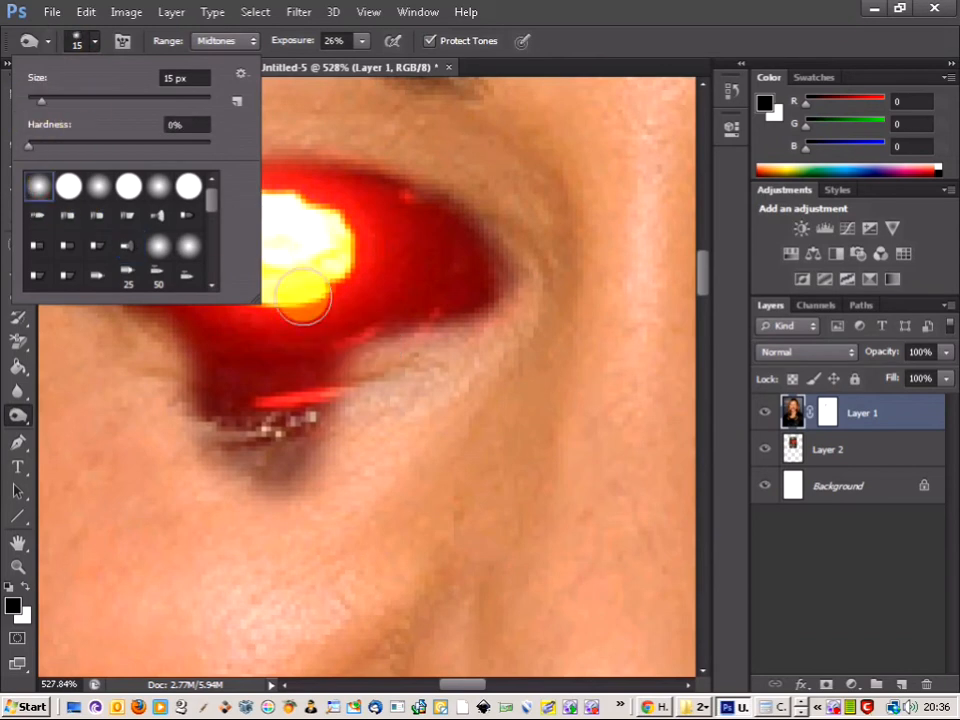
left_click(585, 20)
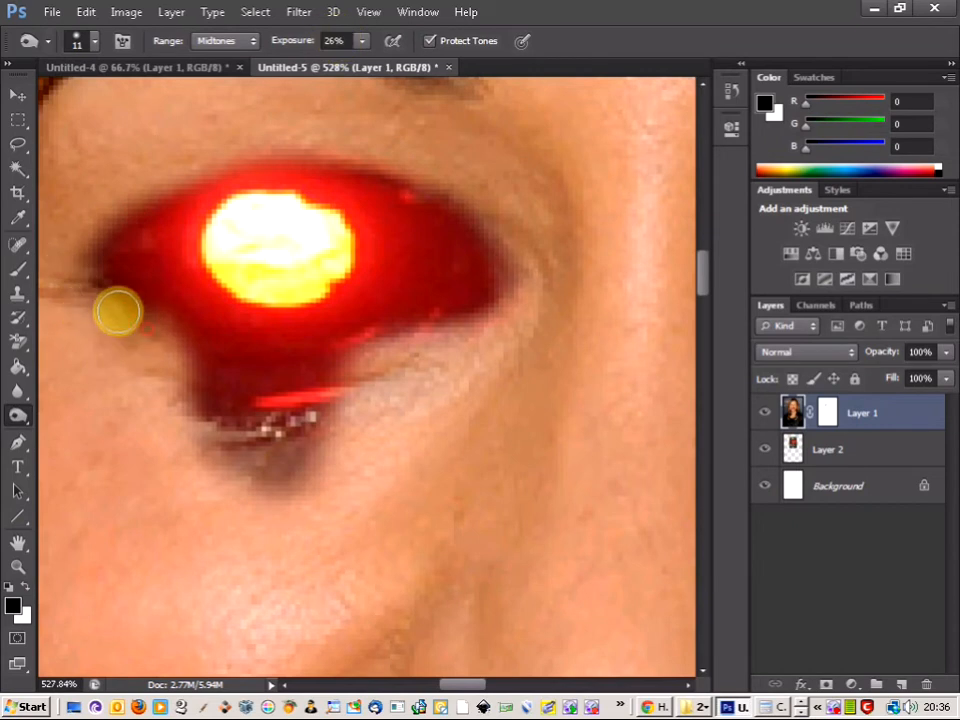
Step: Burn the skin on Layer 1 around the corners and edges of the glowing eye opening
mouse_move(85, 268)
left_mouse_down()
mouse_move(124, 221)
mouse_move(78, 278)
mouse_move(112, 309)
mouse_move(90, 270)
mouse_move(107, 226)
mouse_move(140, 197)
mouse_move(86, 242)
mouse_move(95, 293)
mouse_move(126, 321)
mouse_move(90, 285)
left_mouse_up()
mouse_move(446, 328)
left_mouse_down()
mouse_move(502, 306)
mouse_move(504, 284)
mouse_move(499, 307)
mouse_move(463, 331)
mouse_move(402, 343)
mouse_move(468, 326)
mouse_move(514, 287)
mouse_move(491, 236)
mouse_move(512, 328)
mouse_move(493, 254)
mouse_move(515, 265)
mouse_move(513, 299)
mouse_move(516, 266)
mouse_move(465, 189)
mouse_move(514, 244)
mouse_move(486, 207)
mouse_move(393, 162)
mouse_move(447, 177)
mouse_move(508, 240)
mouse_move(484, 193)
mouse_move(388, 165)
mouse_move(491, 233)
mouse_move(473, 190)
mouse_move(520, 261)
mouse_move(519, 279)
mouse_move(512, 245)
mouse_move(476, 208)
left_mouse_up()
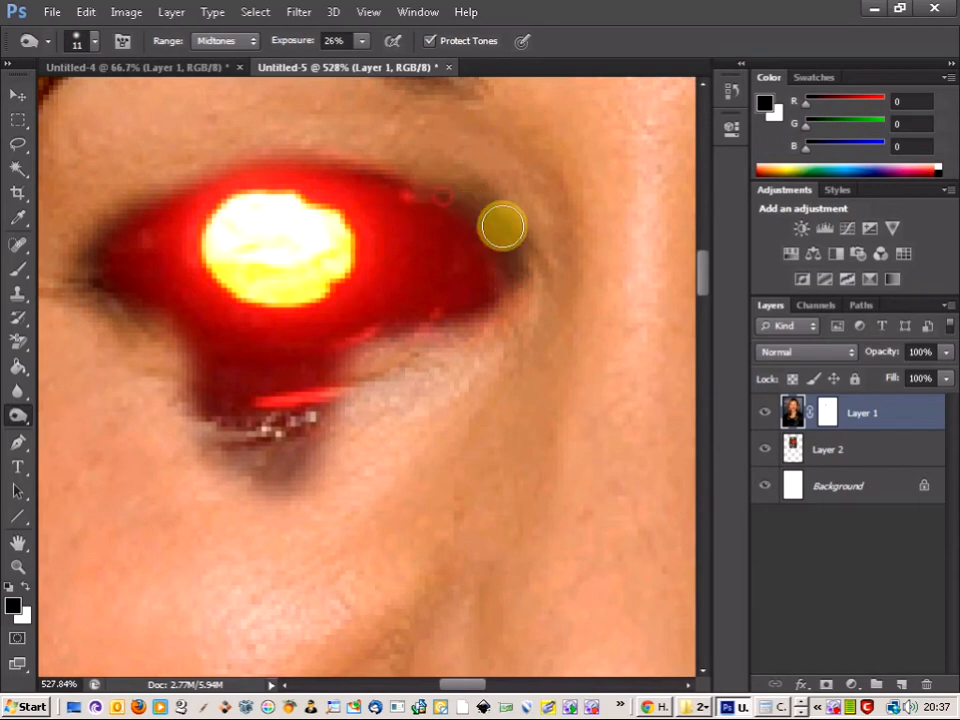
scroll(279, 227, "down", 3)
scroll(276, 236, "down", 2)
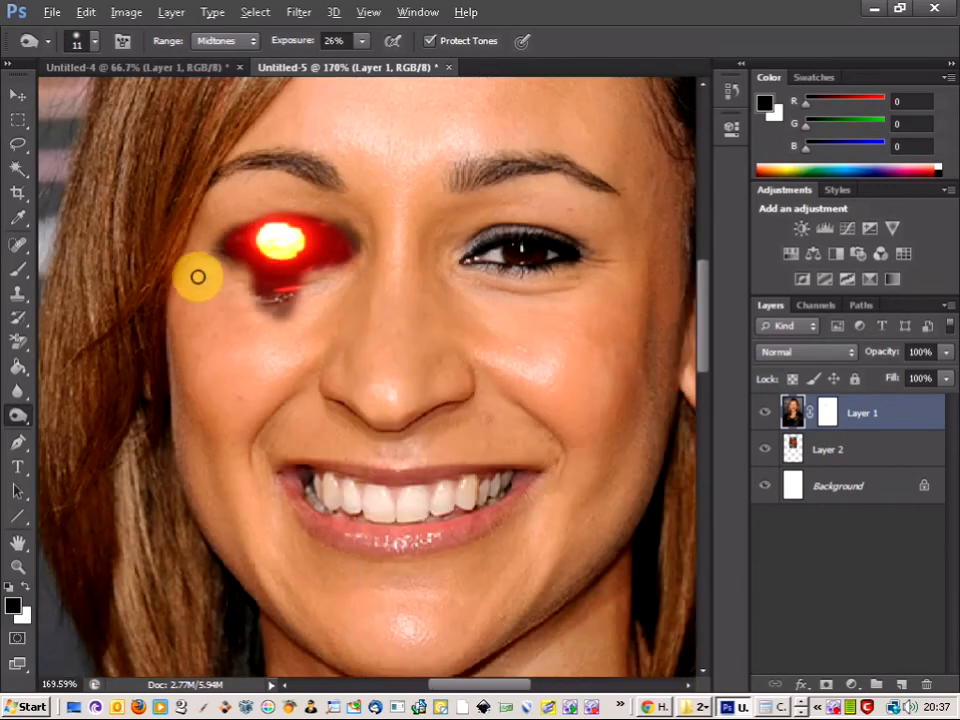
scroll(197, 277, "up", 2)
scroll(446, 214, "up", 3)
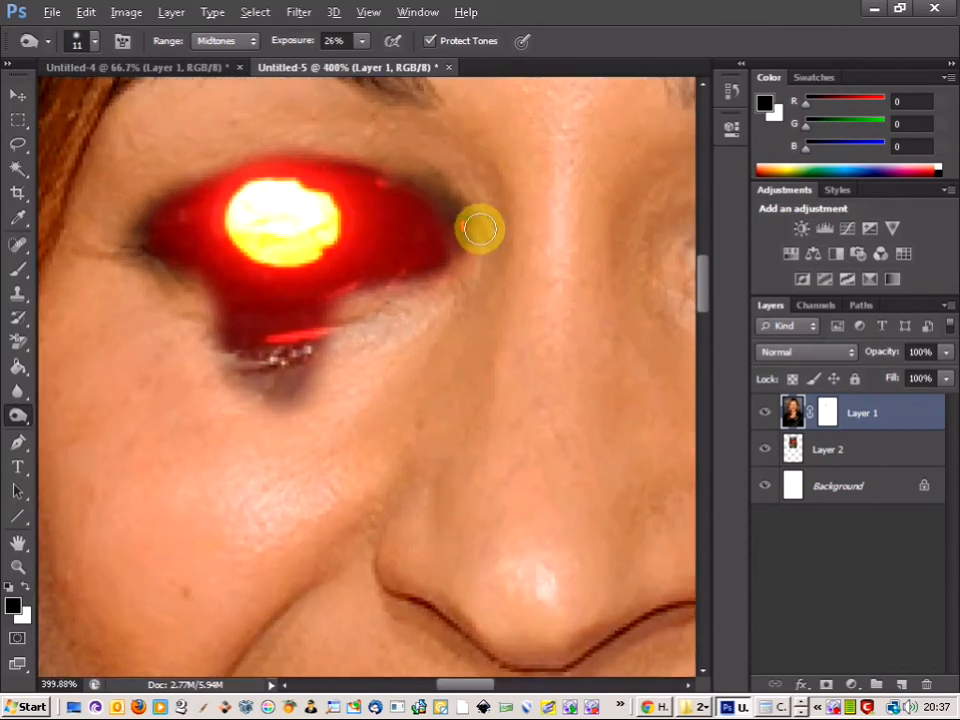
mouse_move(446, 223)
left_mouse_down()
mouse_move(422, 204)
mouse_move(449, 204)
mouse_move(366, 208)
mouse_move(434, 270)
mouse_move(429, 256)
mouse_move(367, 262)
left_mouse_up()
scroll(367, 262, "down", 3)
scroll(369, 261, "up", 5)
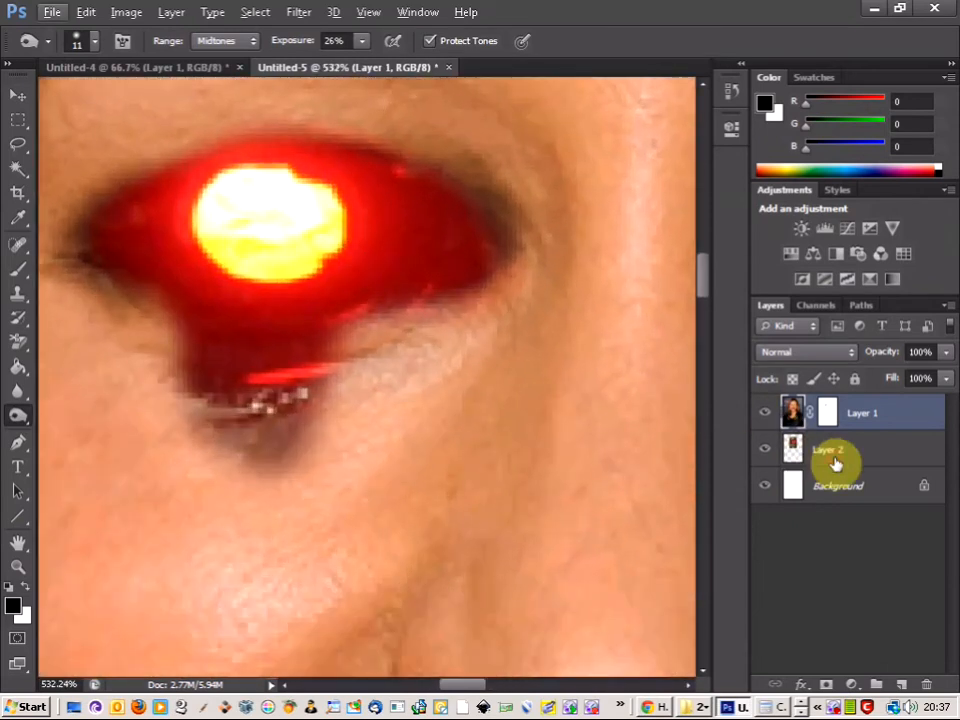
Step: Lower the Burn exposure to 13% and darken the inner edge of the eye opening on the skull's Layer 2
left_click(833, 455)
left_click_drag(478, 251, 449, 277)
left_click(361, 40)
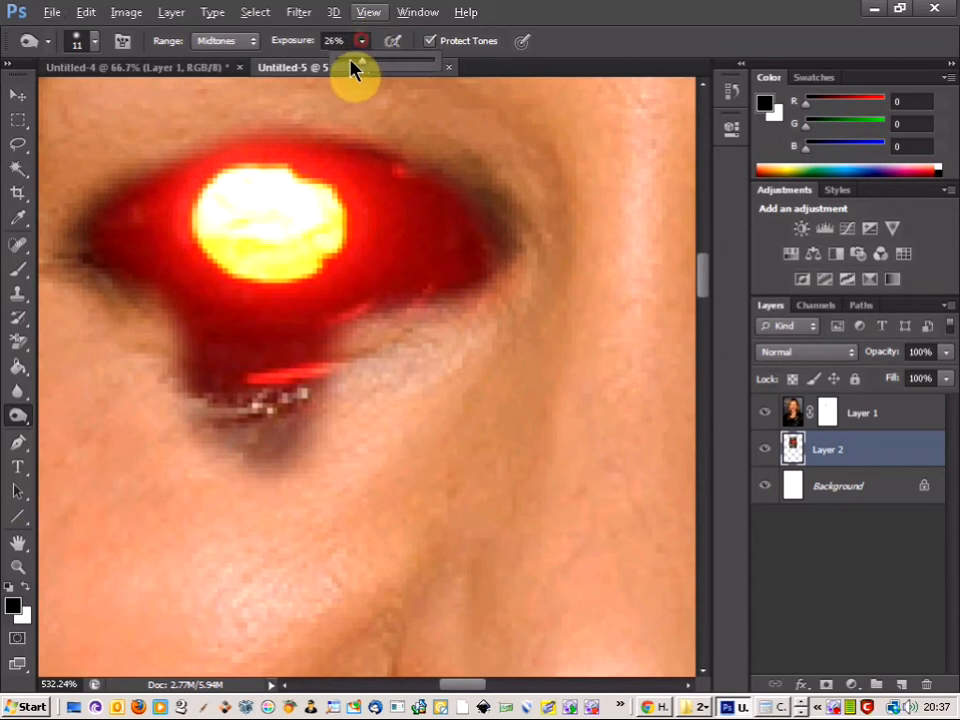
left_click(597, 30)
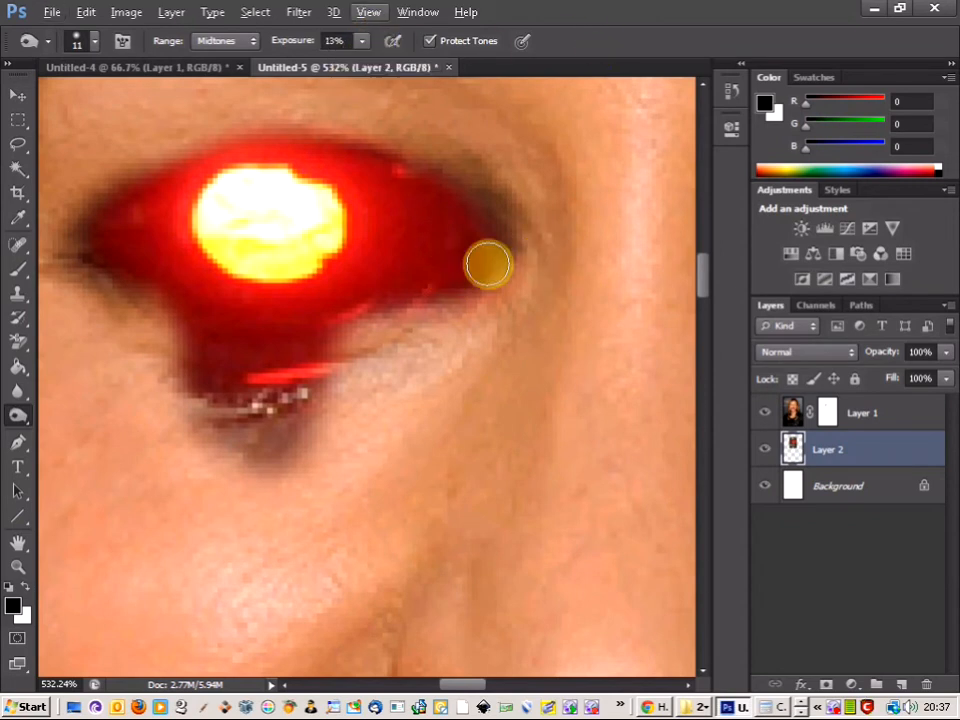
mouse_move(479, 268)
left_mouse_down()
mouse_move(306, 351)
mouse_move(208, 336)
mouse_move(215, 388)
mouse_move(231, 407)
mouse_move(202, 370)
mouse_move(197, 298)
mouse_move(206, 345)
mouse_move(161, 300)
mouse_move(116, 283)
mouse_move(163, 306)
mouse_move(190, 359)
mouse_move(177, 308)
mouse_move(99, 264)
mouse_move(100, 235)
mouse_move(144, 201)
mouse_move(131, 199)
mouse_move(120, 212)
mouse_move(201, 336)
mouse_move(199, 364)
mouse_move(253, 386)
mouse_move(317, 336)
mouse_move(312, 421)
mouse_move(290, 428)
mouse_move(256, 349)
mouse_move(199, 334)
mouse_move(208, 371)
mouse_move(202, 349)
mouse_move(208, 359)
left_mouse_up()
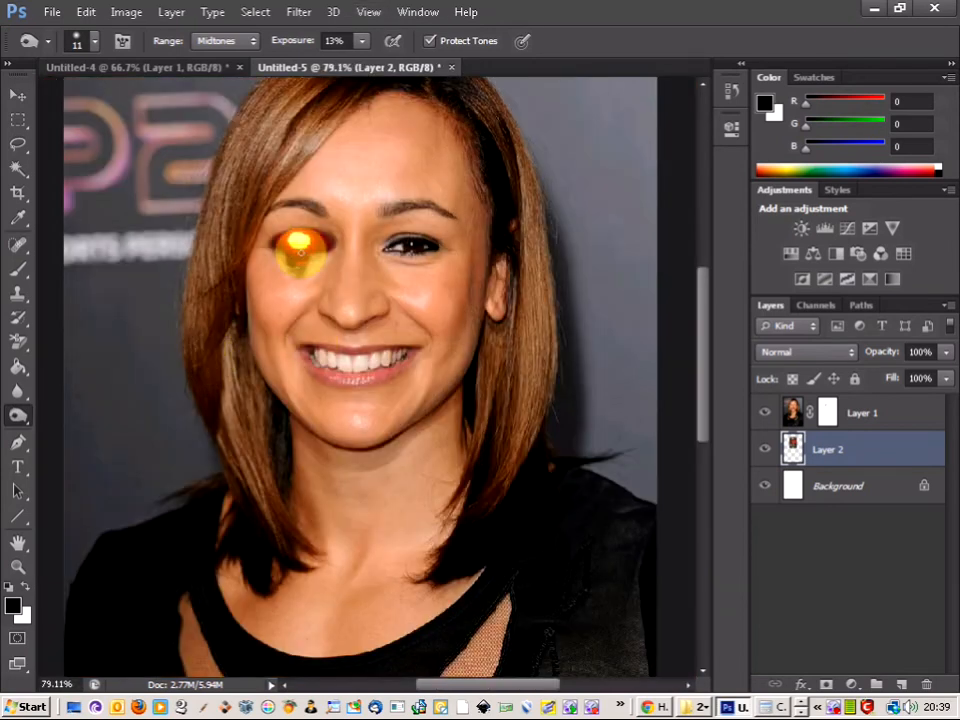
Step: Target Layer 1's mask and set the Brush tool to the 24 px spatter tip enlarged to 55 px
scroll(300, 250, "up", 3)
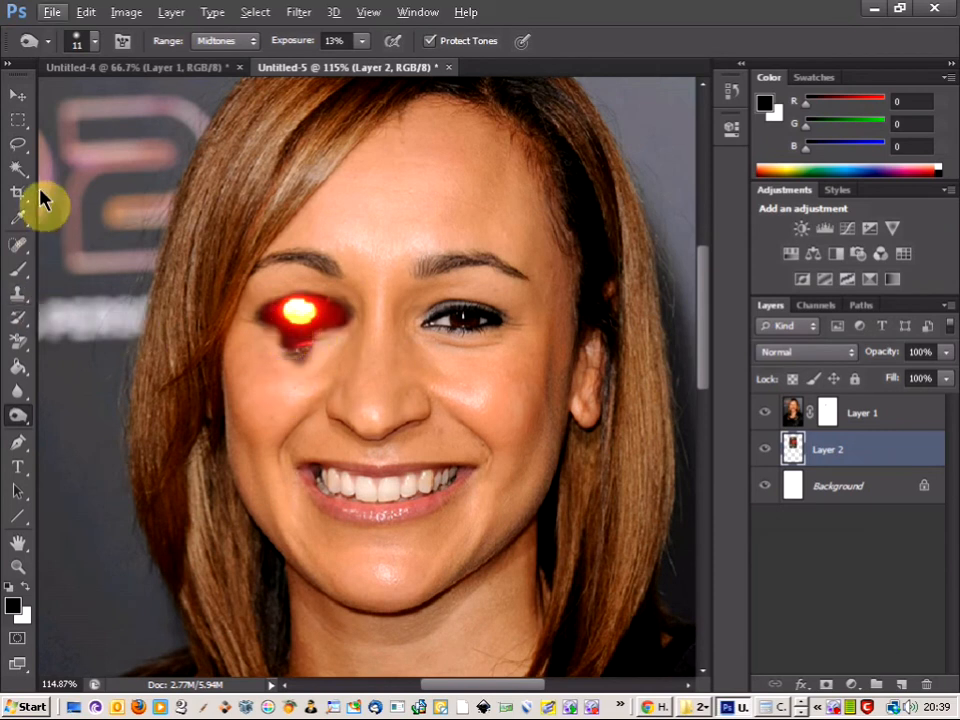
left_click(17, 268)
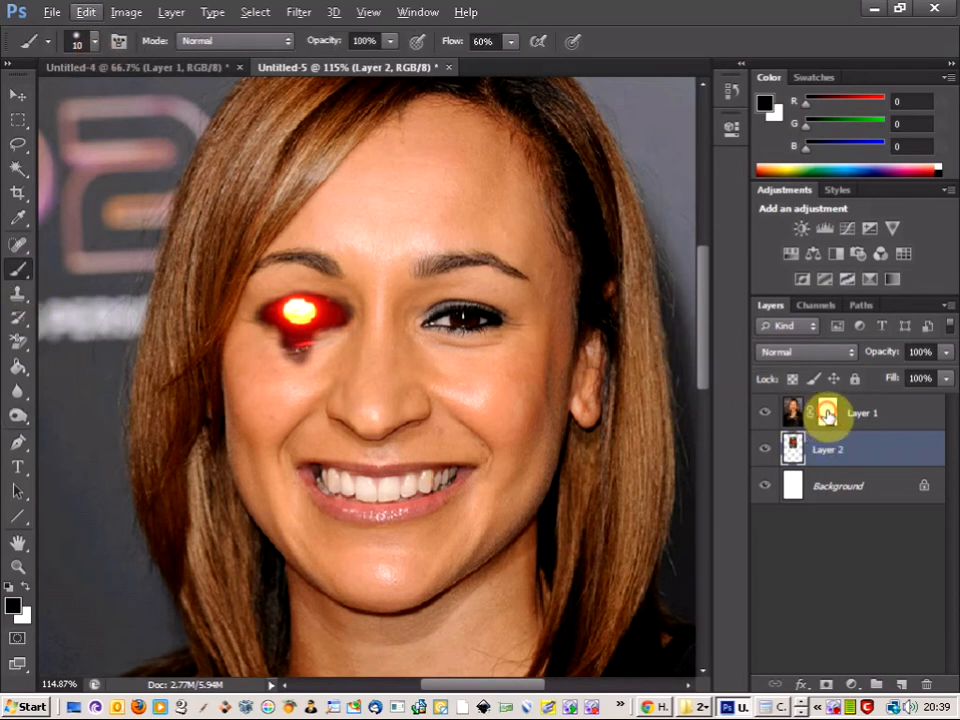
left_click(826, 413)
left_click(97, 43)
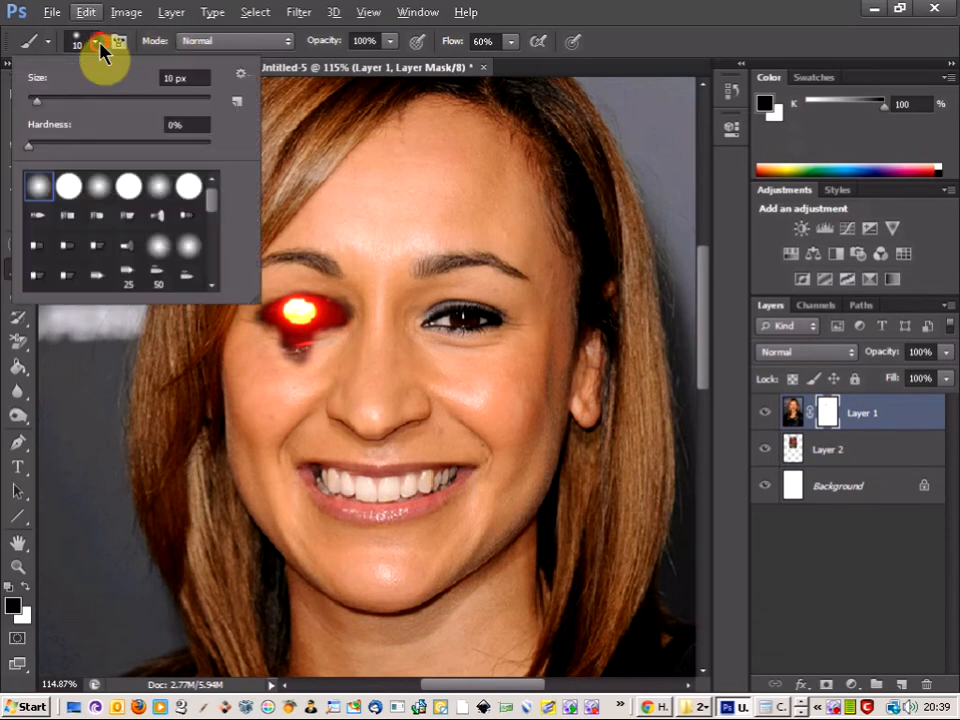
left_click_drag(212, 205, 214, 246)
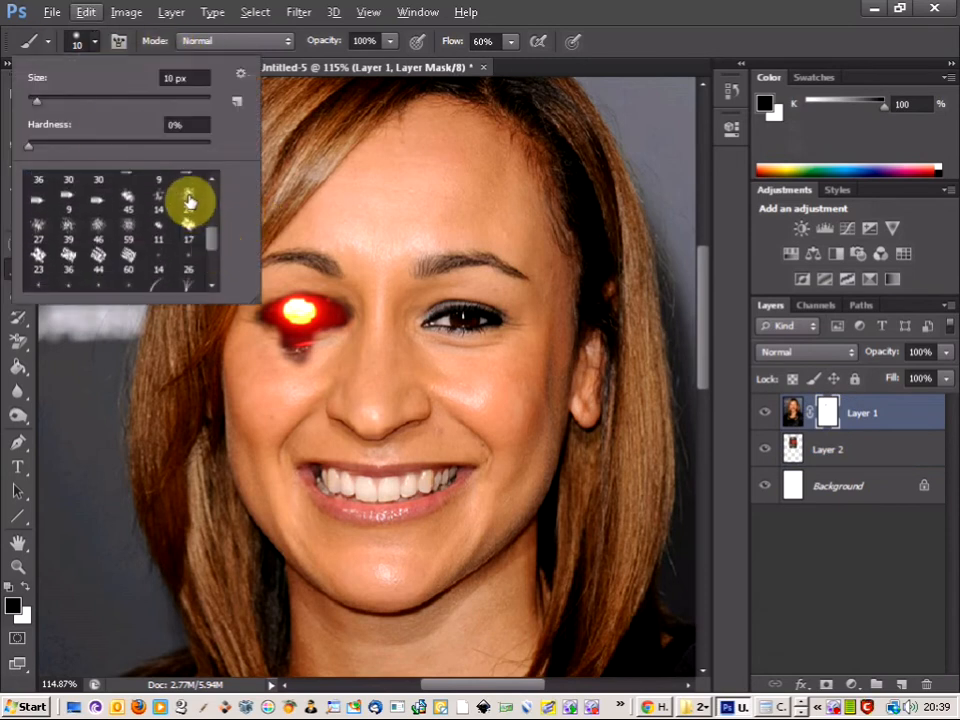
left_click(189, 201)
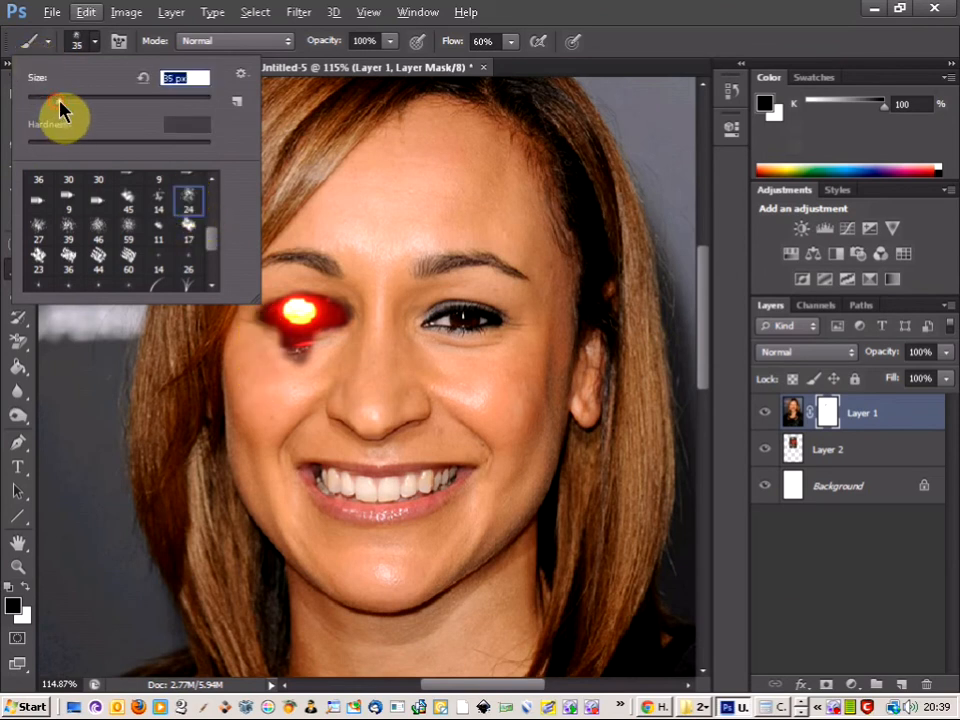
left_click_drag(60, 101, 59, 101)
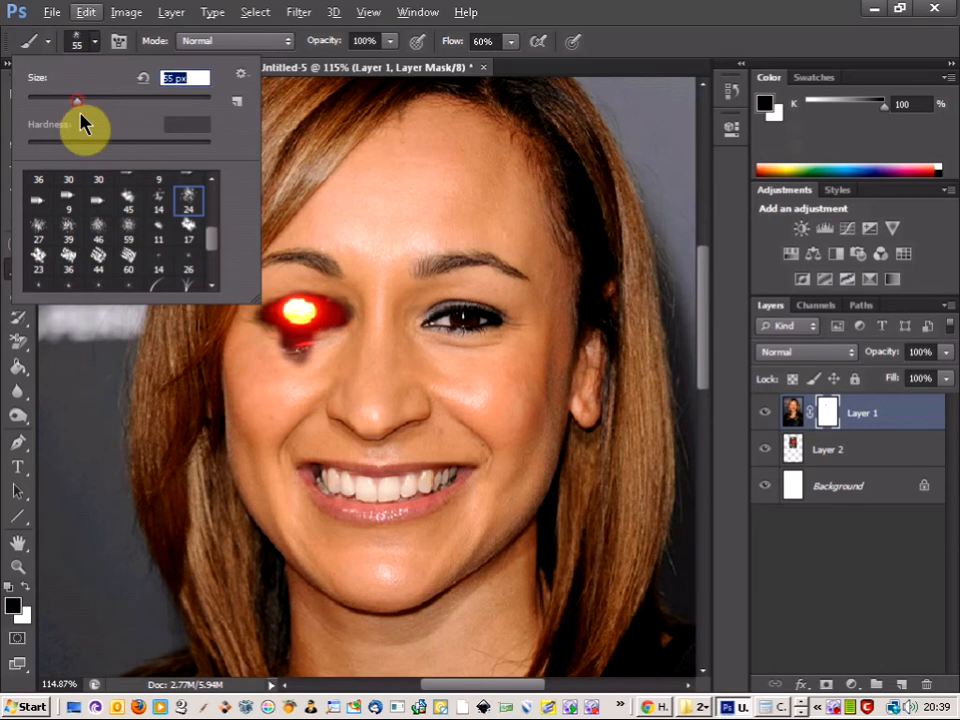
left_click(632, 40)
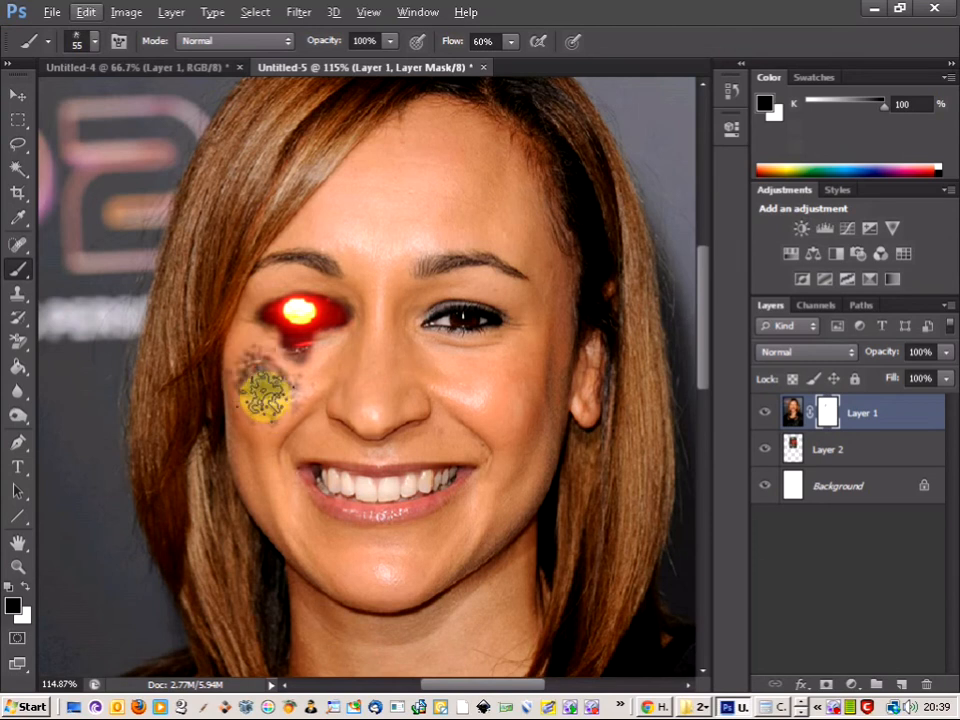
Step: Paint black spatter on Layer 1's mask over the cheek below the glowing eye, and temporarily hide Layer 1 to check the skull beneath
left_click(262, 409)
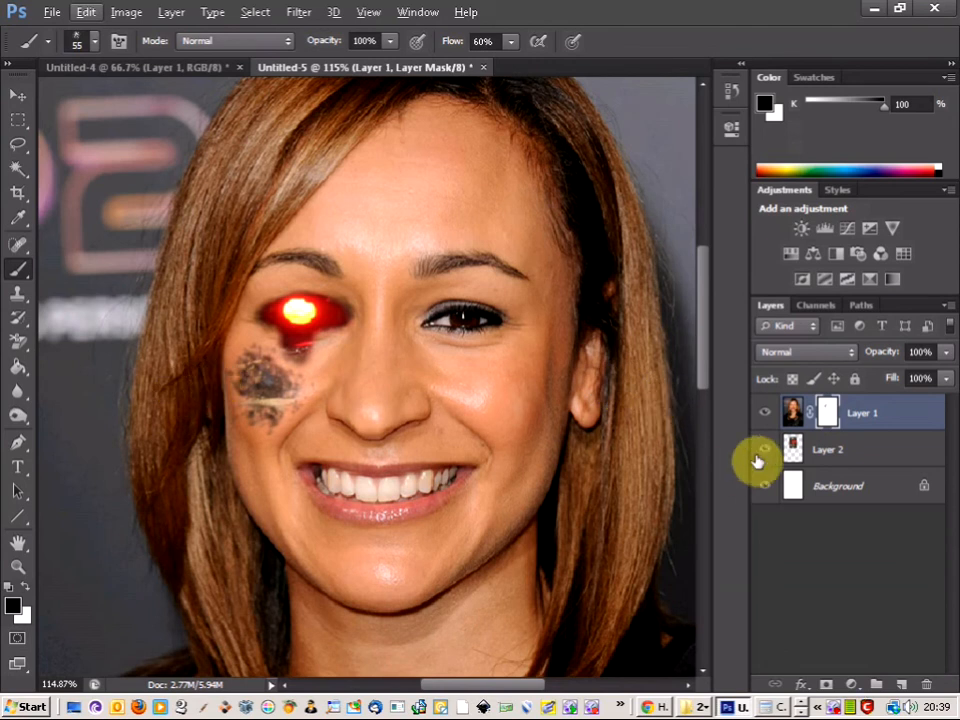
left_click(765, 414)
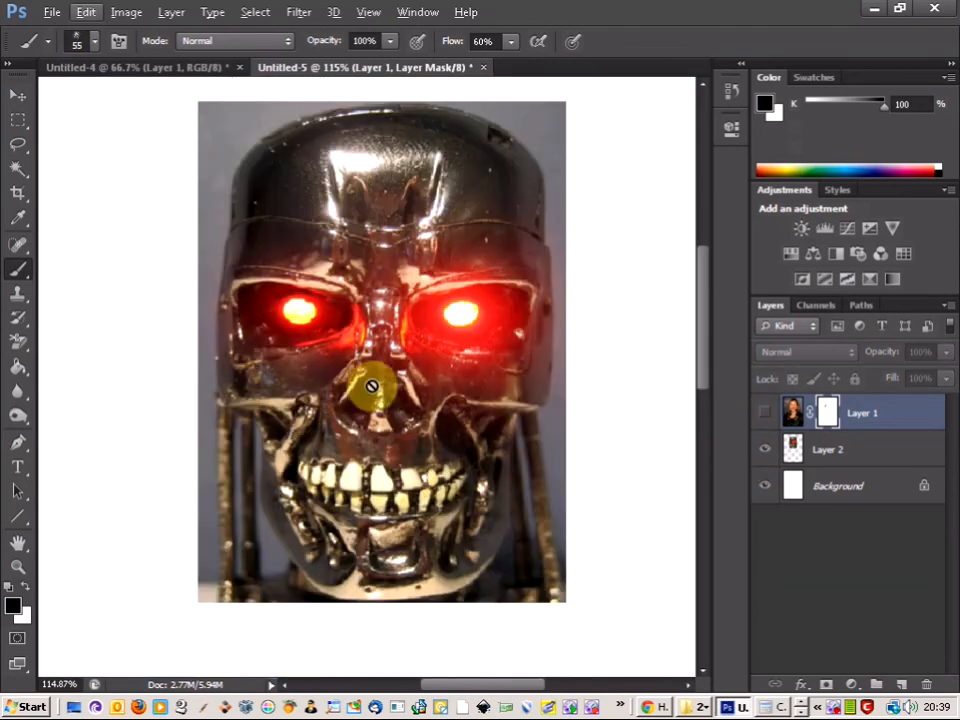
left_click(766, 412)
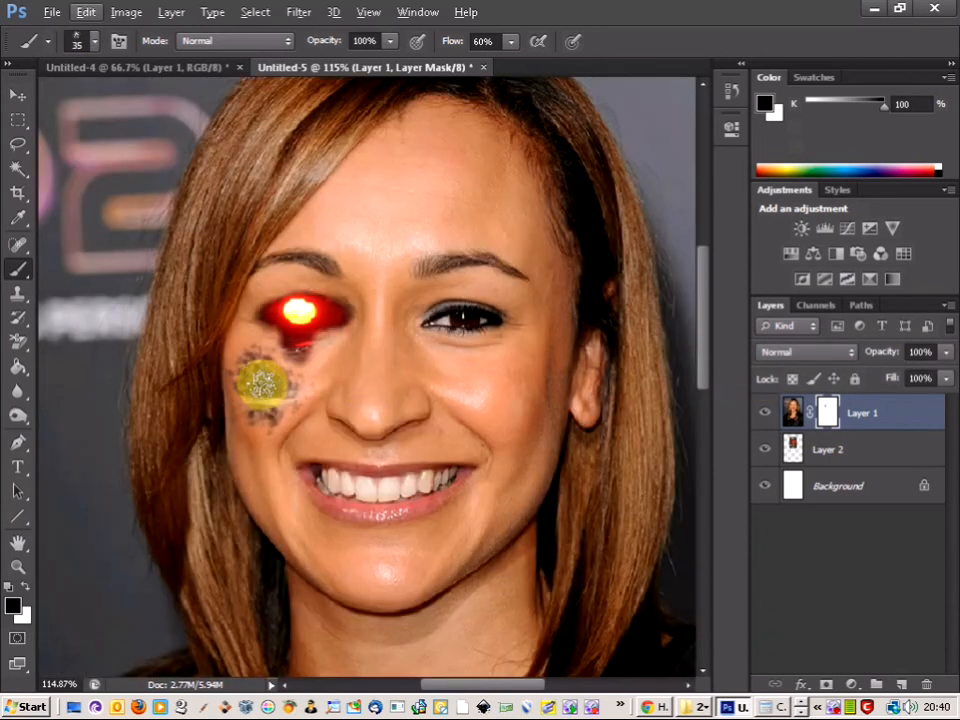
Step: Fill in the cheek wound on Layer 1's mask with the black spatter brush reduced to 10 px
scroll(265, 383, "up", 4)
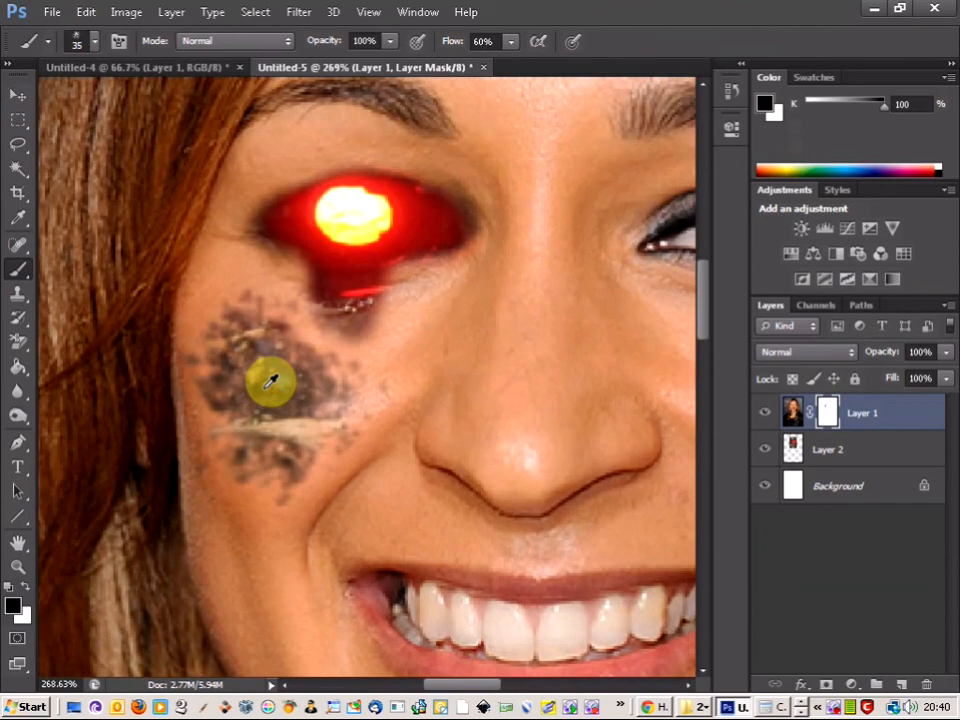
key("bracketleft")
left_click_drag(290, 391, 221, 399)
key("bracketleft")
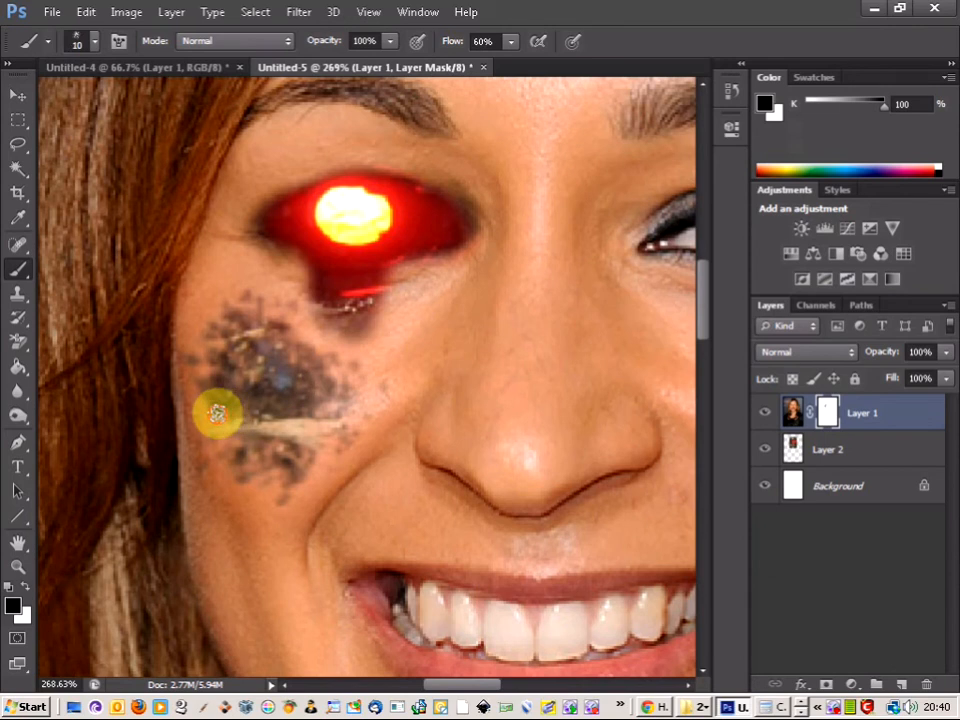
mouse_move(230, 413)
left_mouse_down()
mouse_move(316, 406)
mouse_move(298, 369)
mouse_move(263, 385)
mouse_move(228, 355)
mouse_move(271, 345)
mouse_move(251, 330)
mouse_move(249, 309)
mouse_move(256, 315)
mouse_move(220, 330)
mouse_move(258, 315)
mouse_move(266, 367)
mouse_move(290, 390)
mouse_move(254, 407)
mouse_move(261, 440)
left_mouse_up()
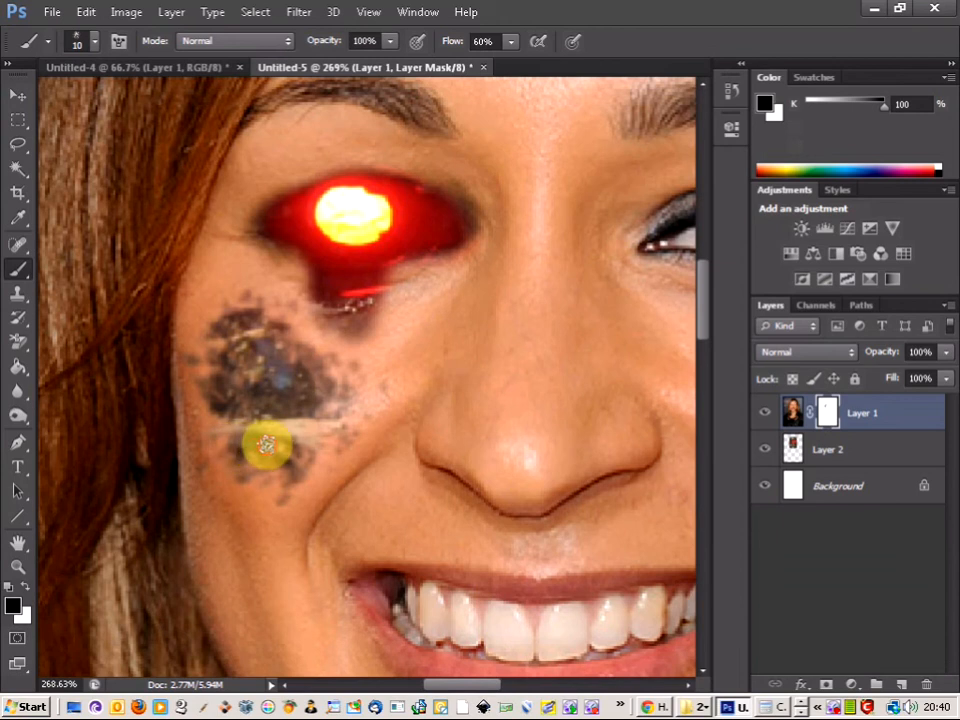
mouse_move(298, 453)
left_mouse_down()
mouse_move(285, 390)
mouse_move(248, 371)
left_mouse_up()
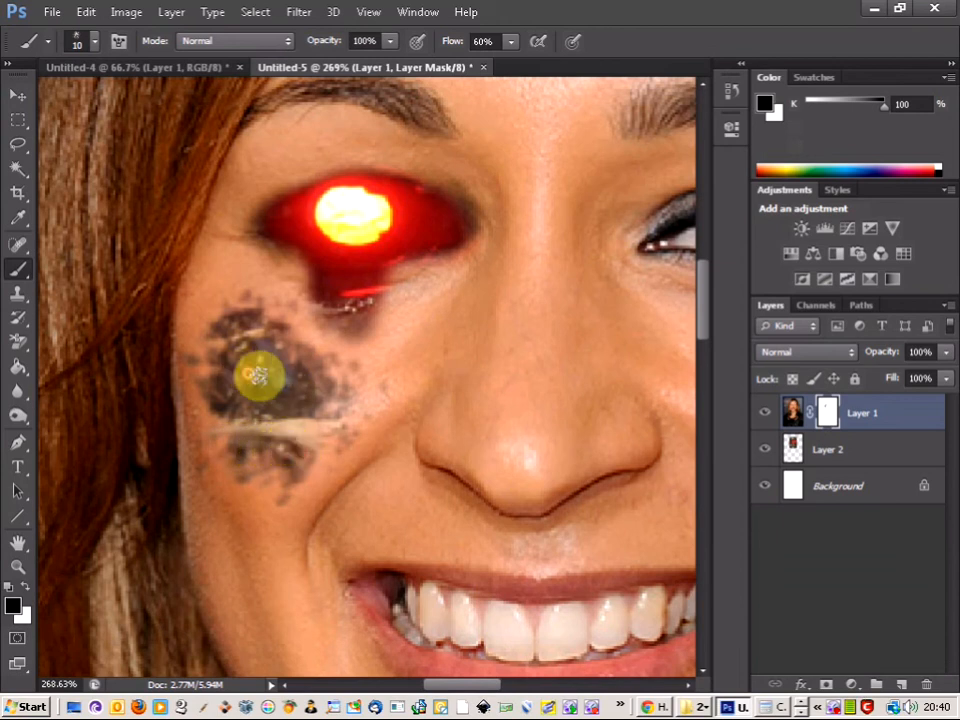
Step: Burn the skin around the cheek wound on Layer 1's image with a 25 px soft tip
scroll(248, 371, "down", 6)
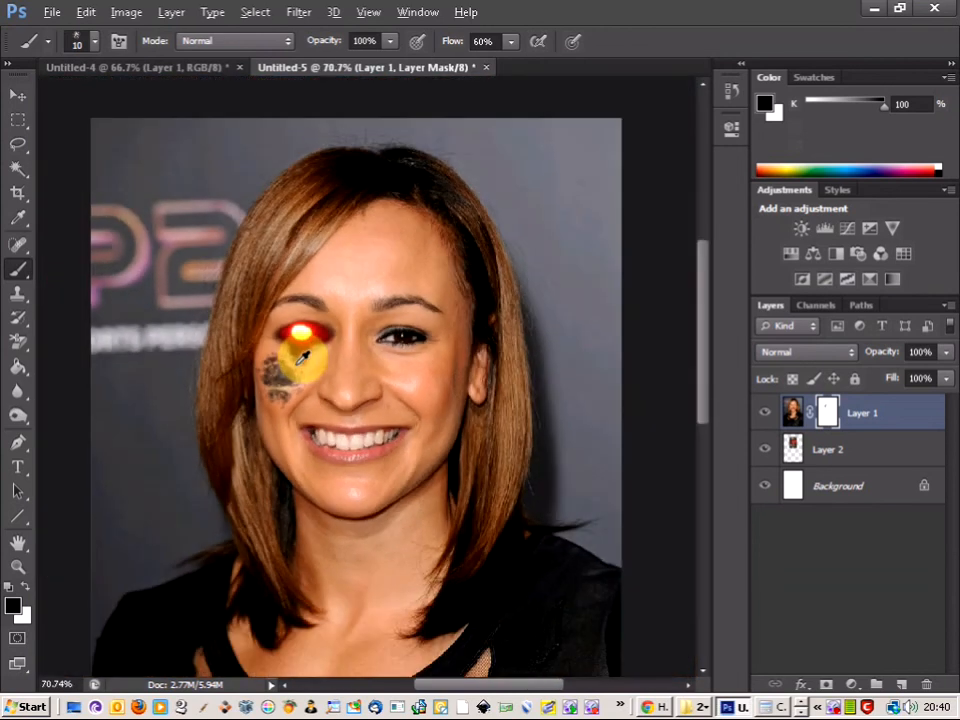
scroll(301, 356, "down", 1)
scroll(301, 356, "up", 4)
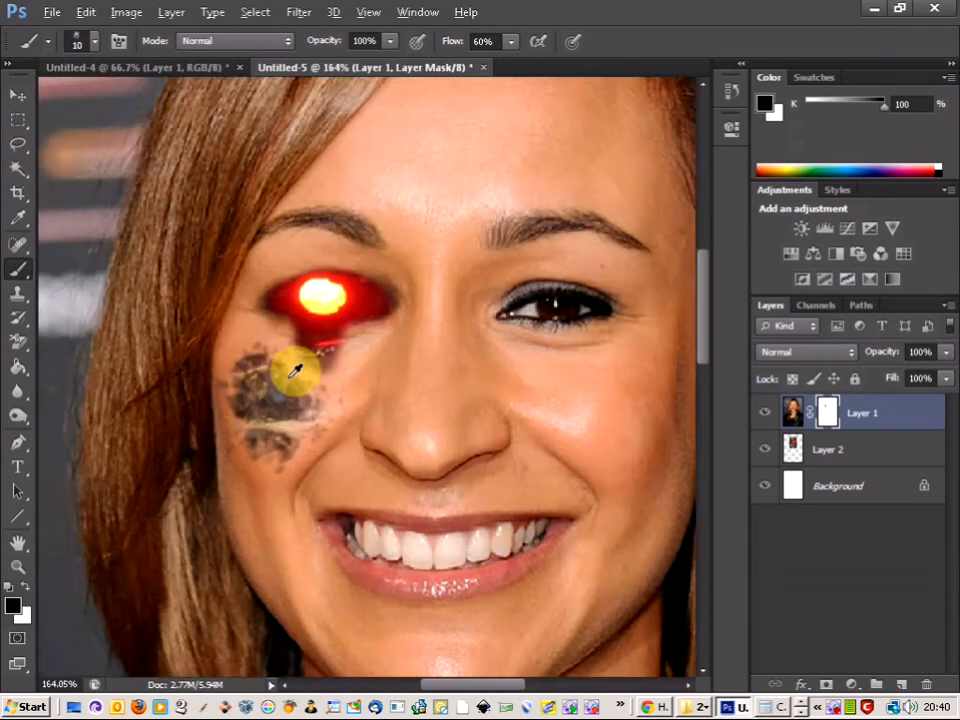
scroll(295, 372, "up", 2)
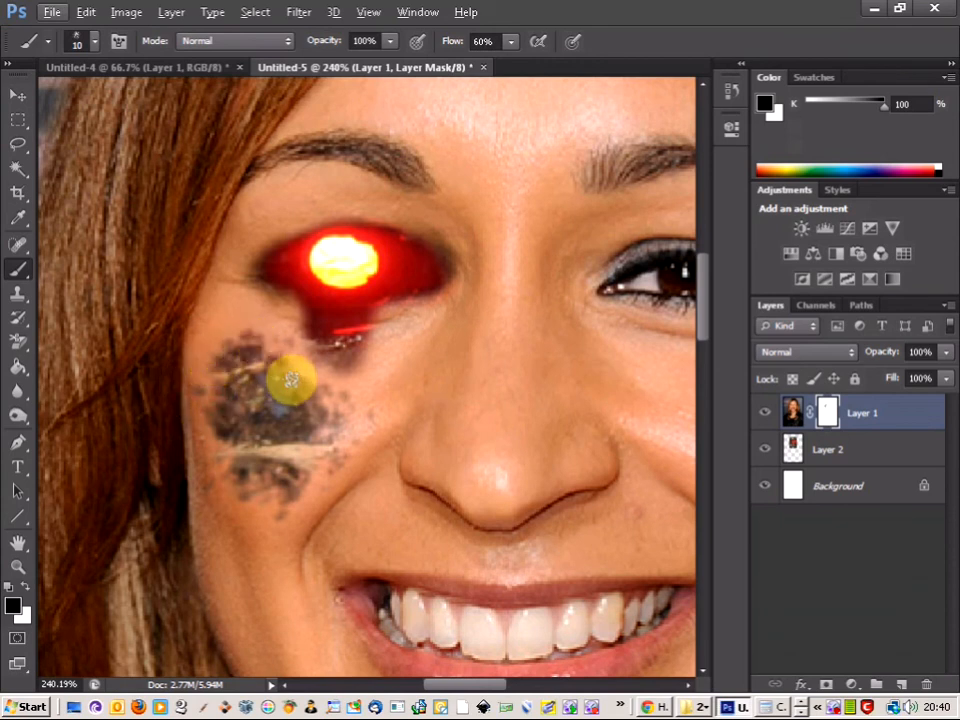
scroll(312, 398, "down", 1)
scroll(312, 398, "down", 10)
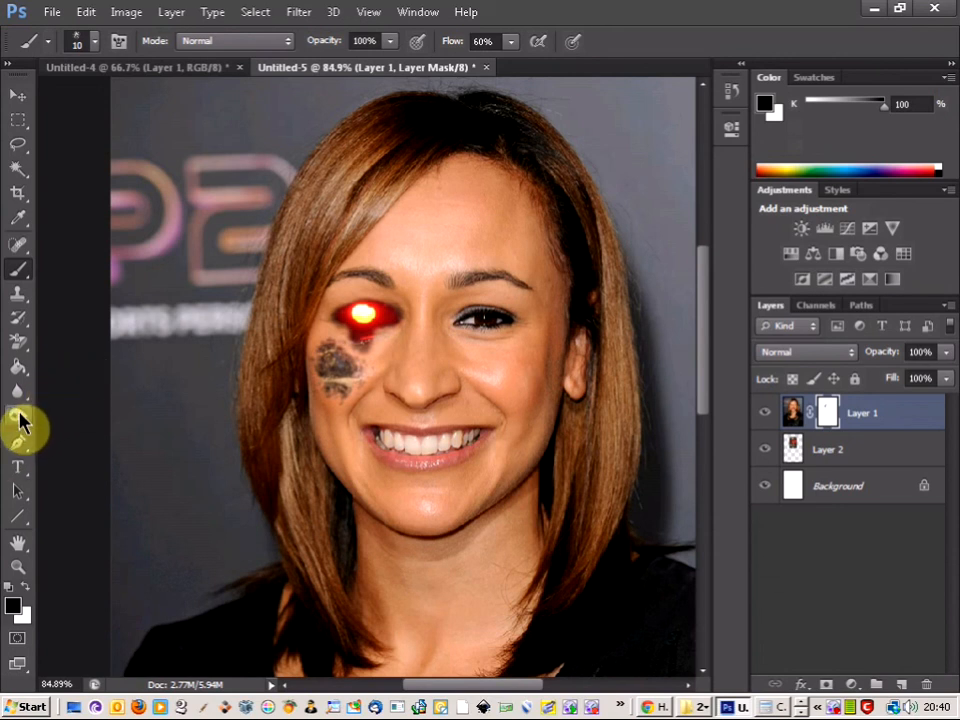
left_click_drag(20, 422, 90, 437)
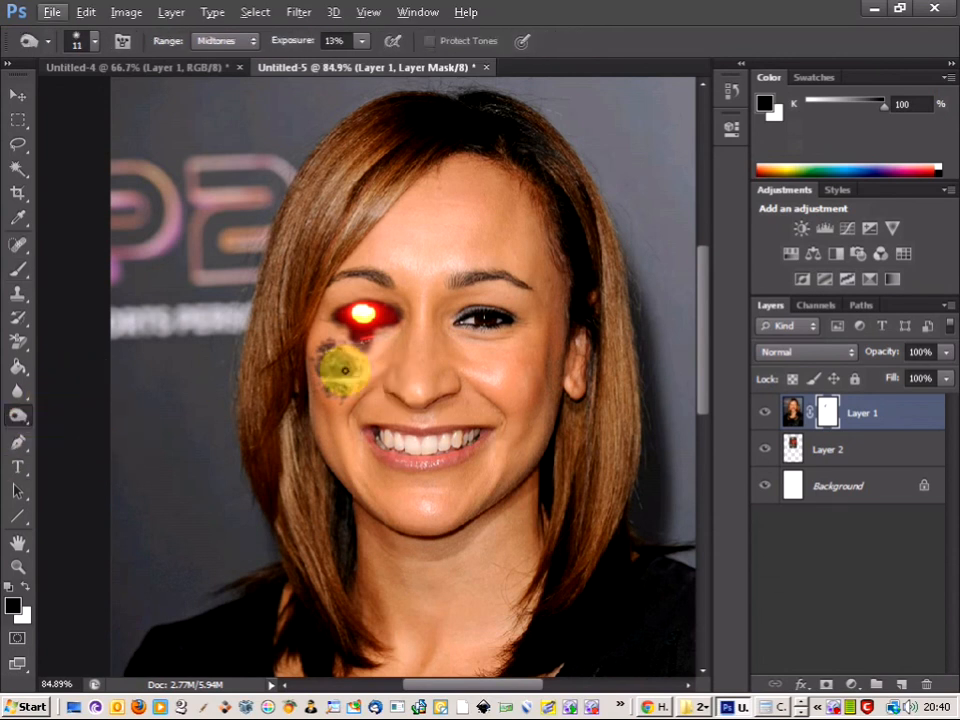
scroll(386, 378, "up", 3)
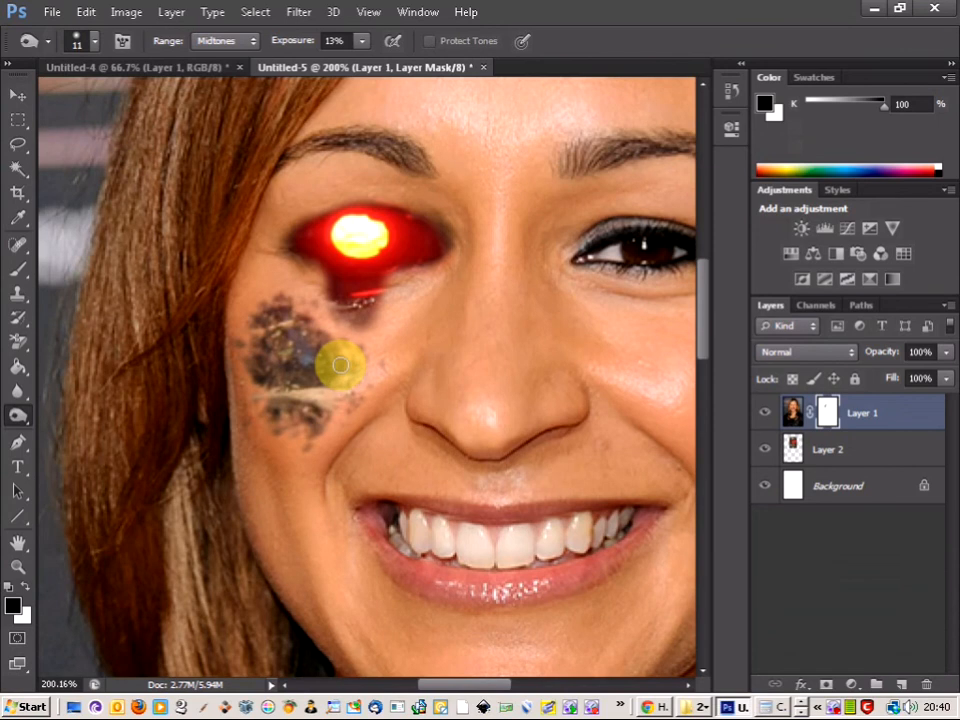
left_click_drag(340, 364, 307, 340)
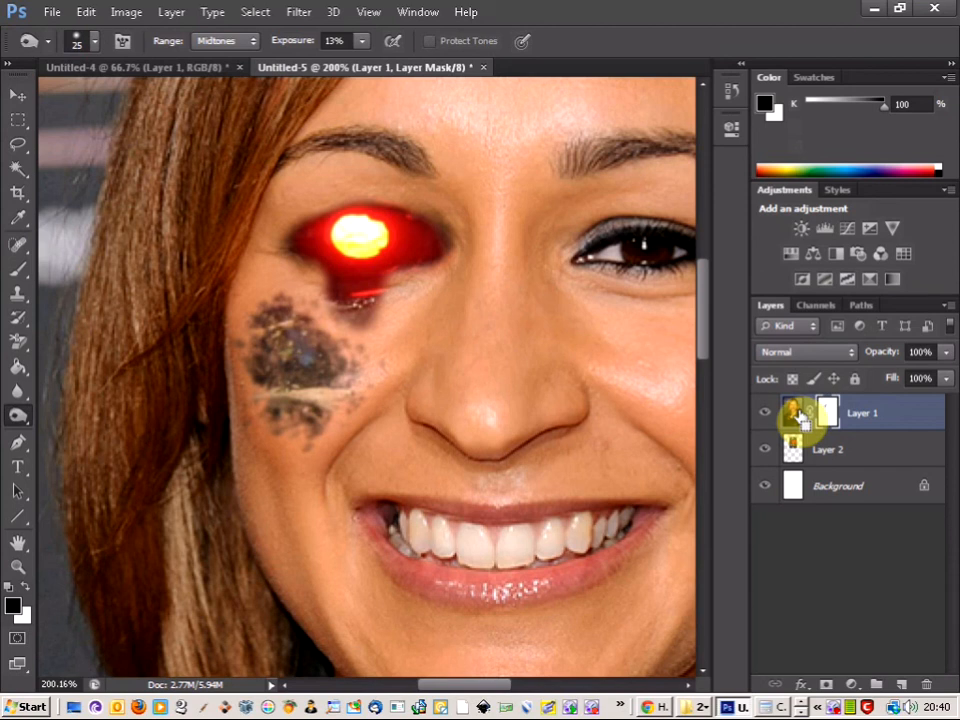
left_click(795, 413)
mouse_move(356, 360)
left_mouse_down()
mouse_move(325, 358)
mouse_move(349, 358)
mouse_move(330, 358)
mouse_move(277, 312)
mouse_move(256, 318)
mouse_move(274, 391)
left_mouse_up()
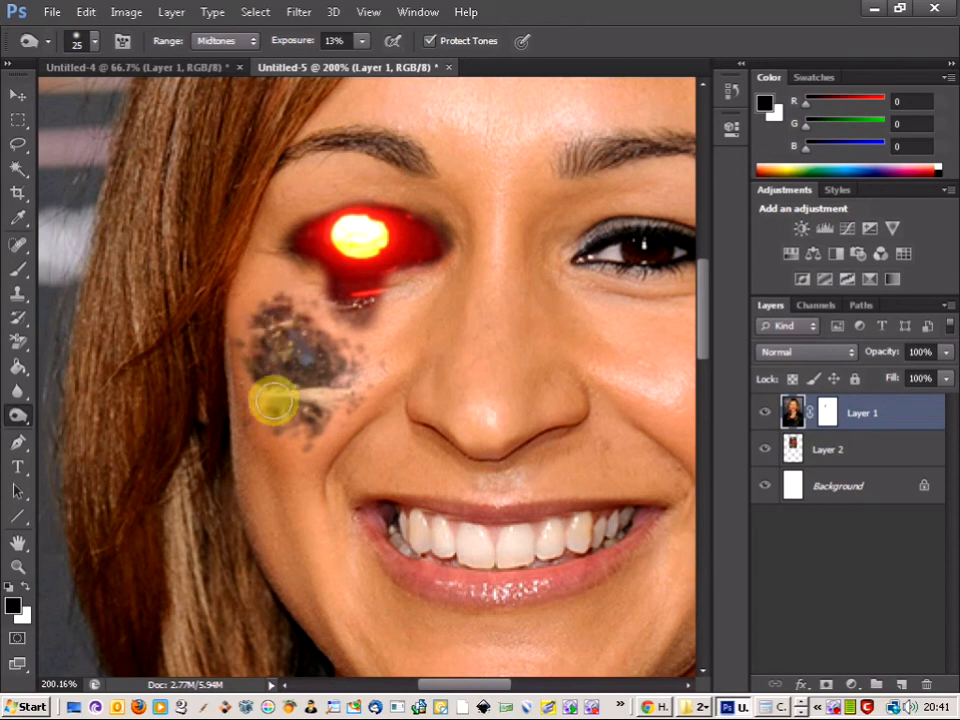
Step: Burn the skull on Layer 2 where it shows through the cheek wound
left_click(829, 452)
mouse_move(329, 375)
left_mouse_down()
mouse_move(268, 366)
mouse_move(261, 349)
mouse_move(289, 343)
mouse_move(326, 374)
mouse_move(285, 381)
mouse_move(281, 410)
mouse_move(302, 397)
mouse_move(292, 342)
mouse_move(266, 332)
mouse_move(272, 316)
mouse_move(290, 338)
left_mouse_up()
scroll(296, 341, "down", 3)
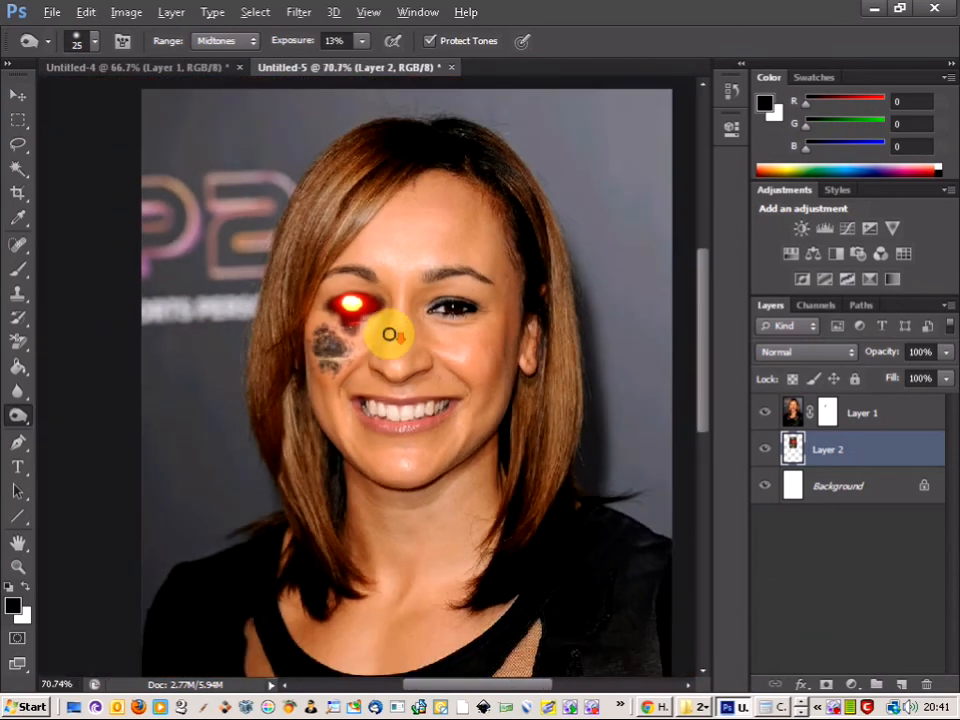
scroll(389, 334, "up", 2)
scroll(389, 334, "up", 2)
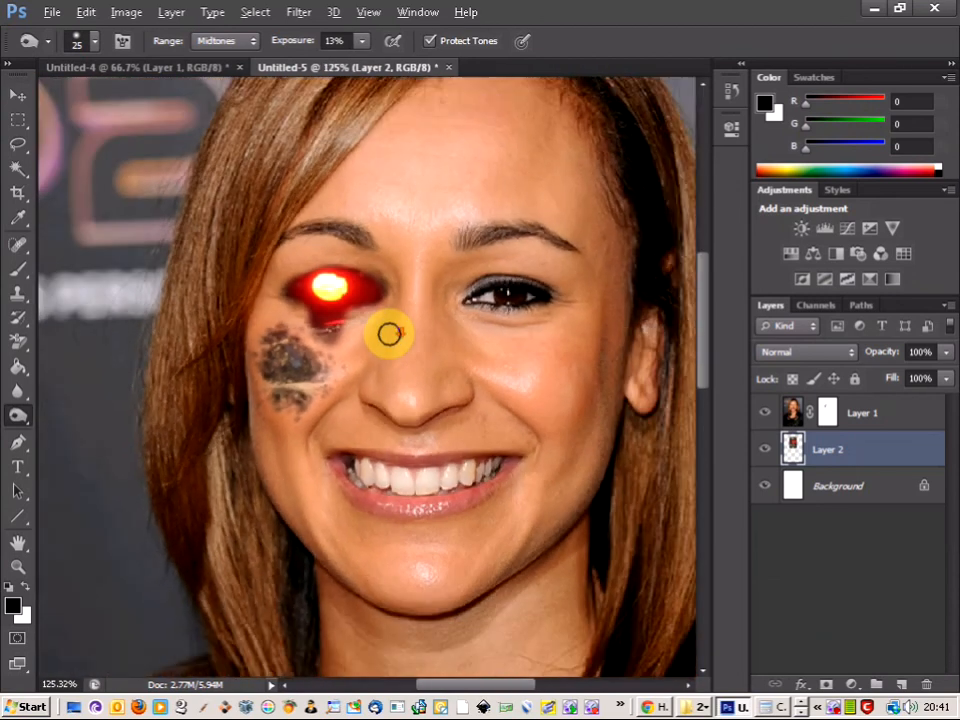